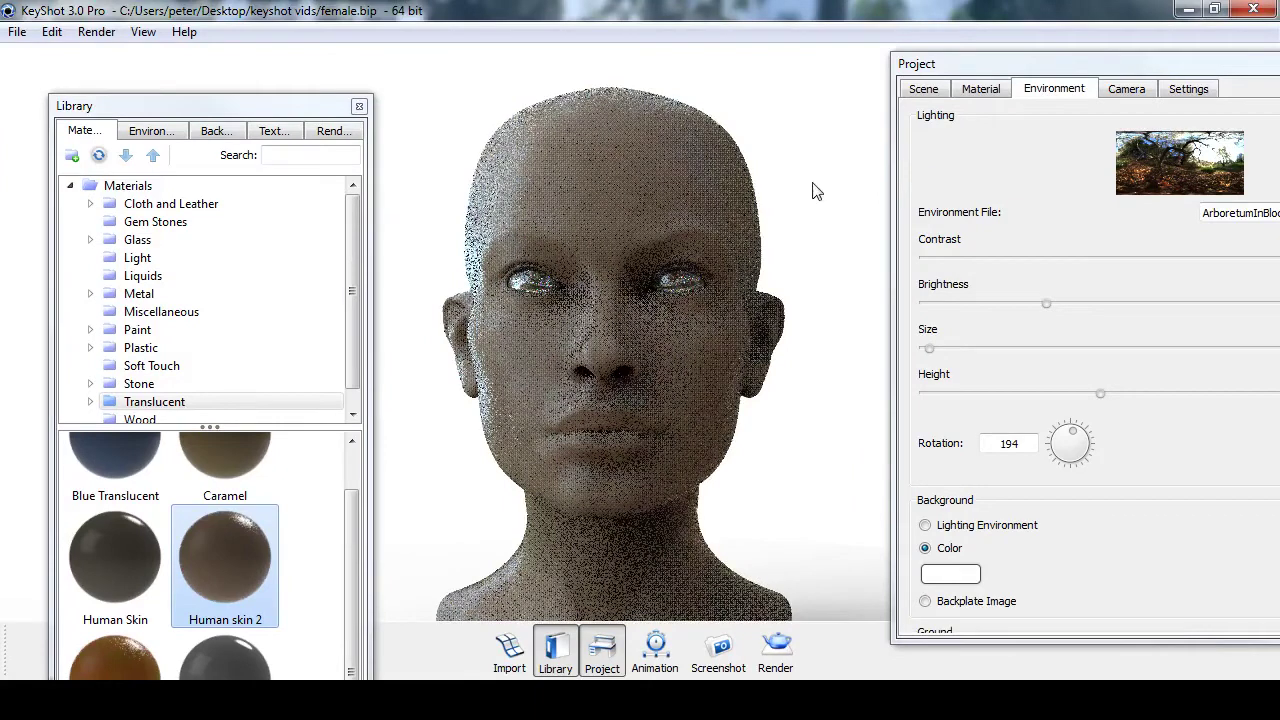
- Reduce the scale of the Skin_Normal.jpg bump texture on the head's skin material
double_click(659, 195)
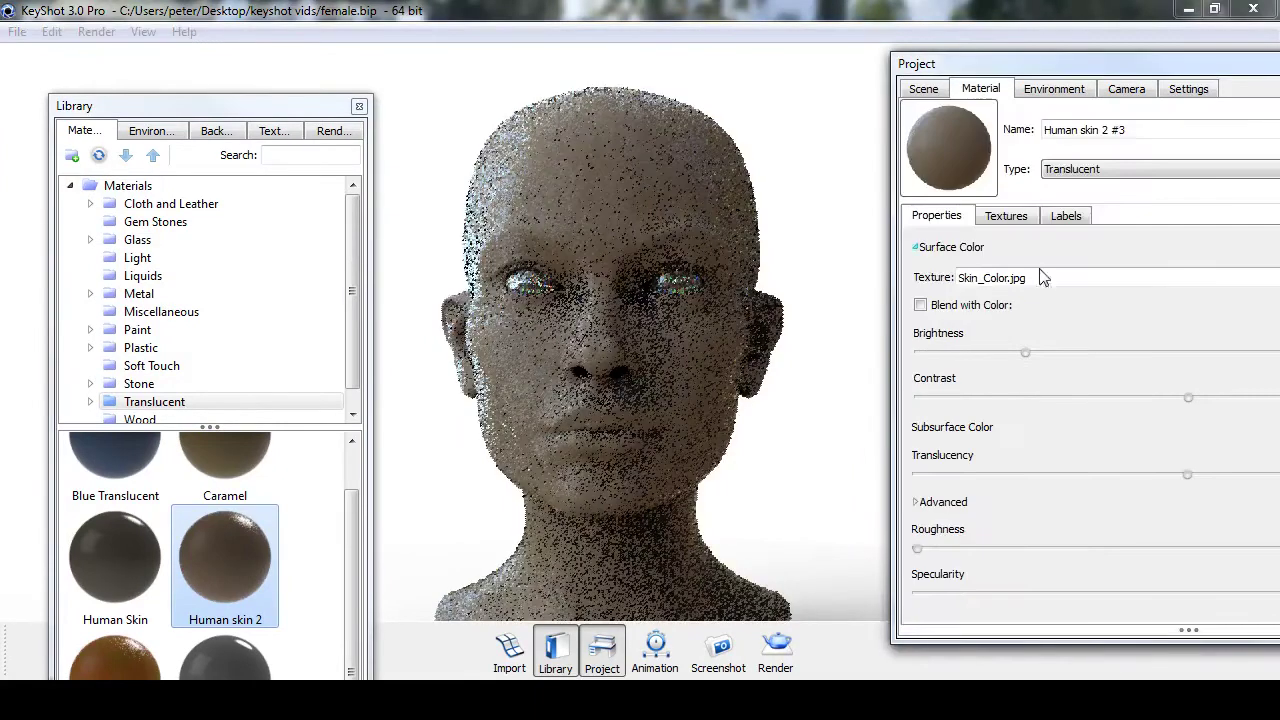
left_click(1012, 217)
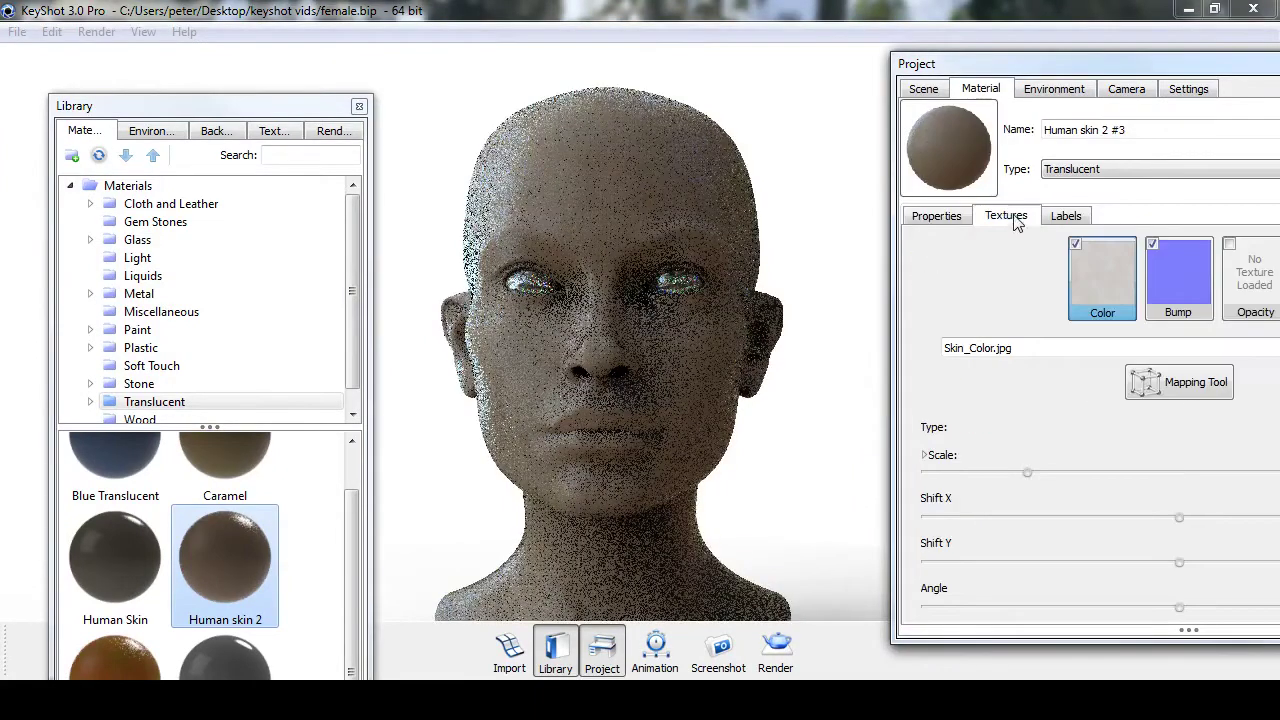
left_click(1155, 248)
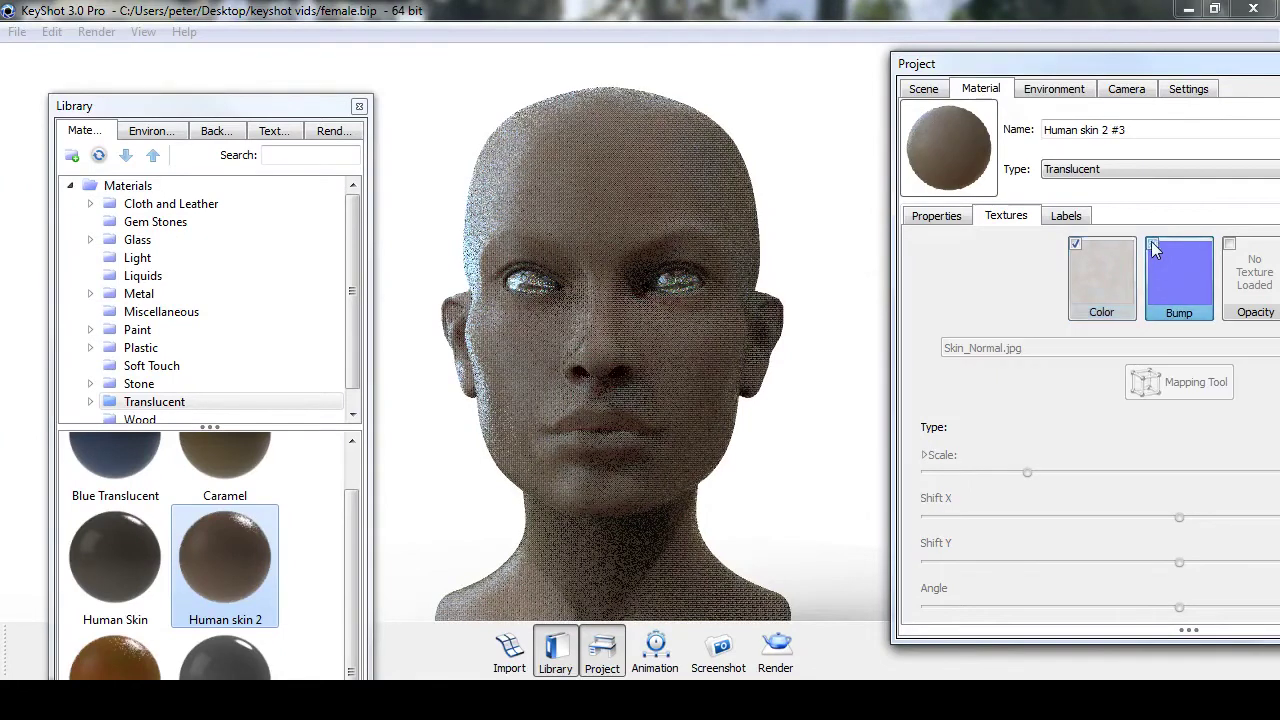
left_click(1153, 244)
left_click_drag(1027, 472, 983, 471)
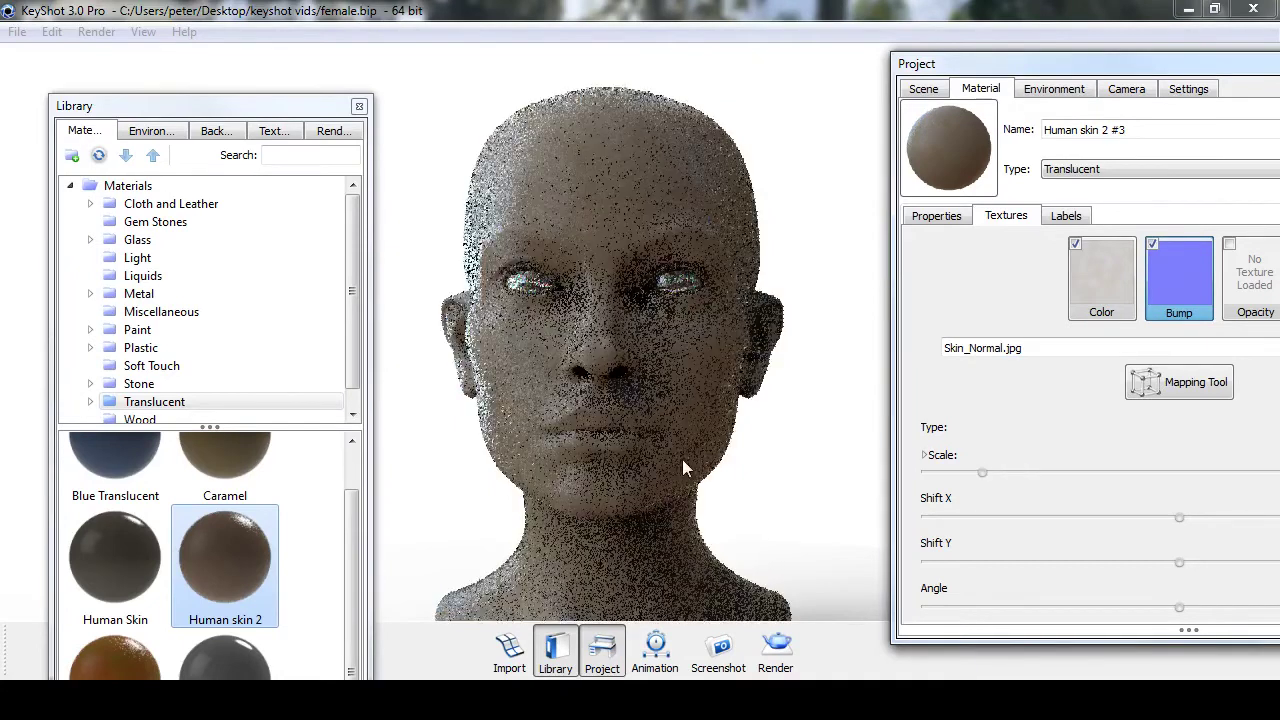
left_click_drag(981, 473, 945, 477)
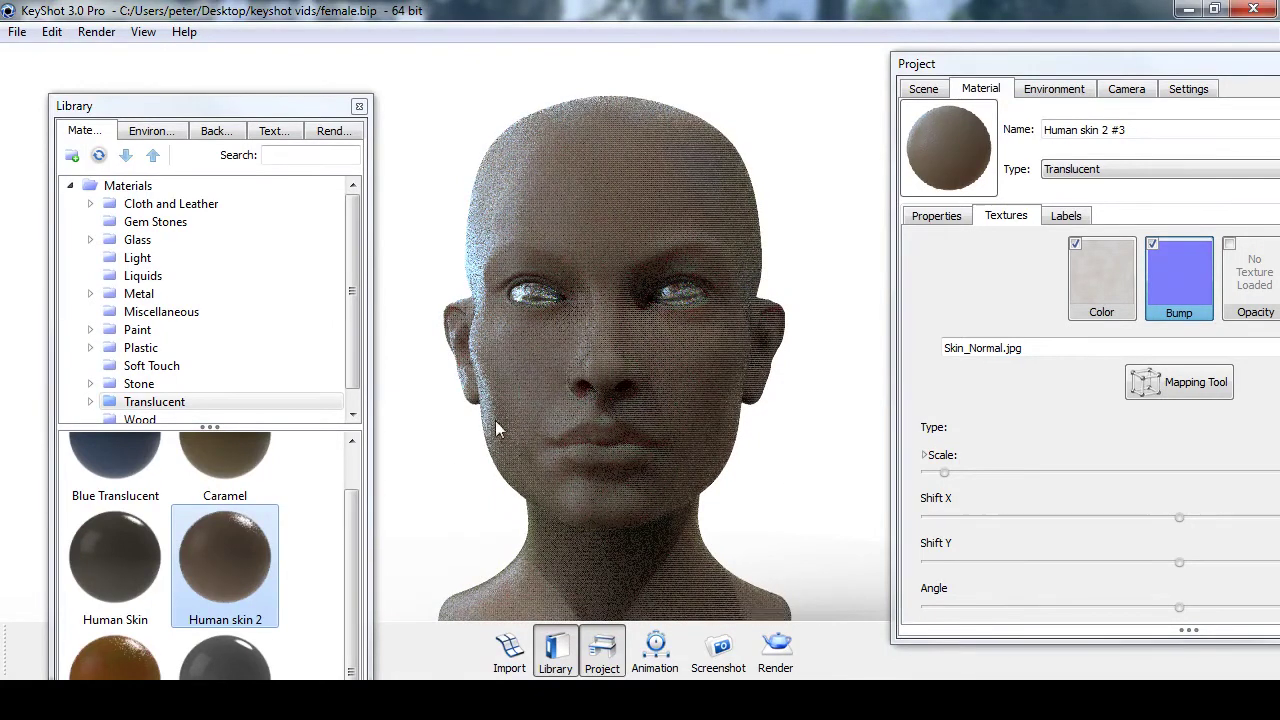
- Raise the head material's translucency to 8.611
left_click(940, 216)
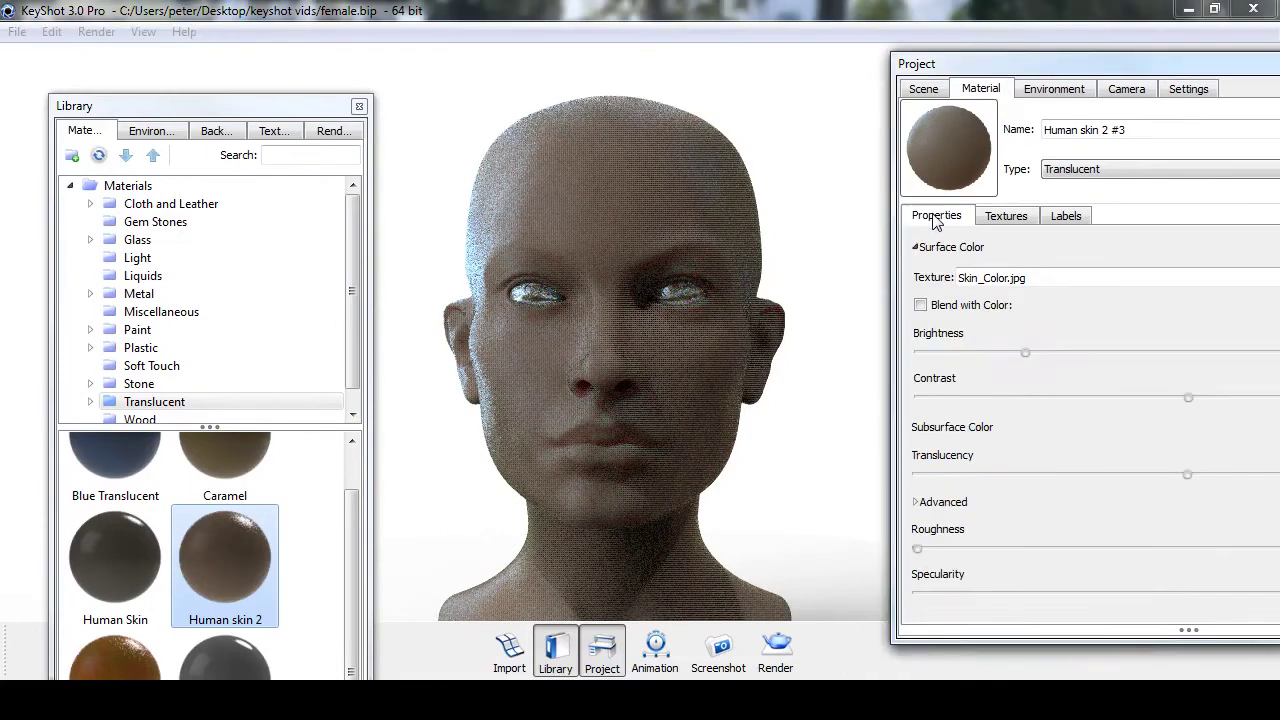
left_click_drag(993, 65, 774, 51)
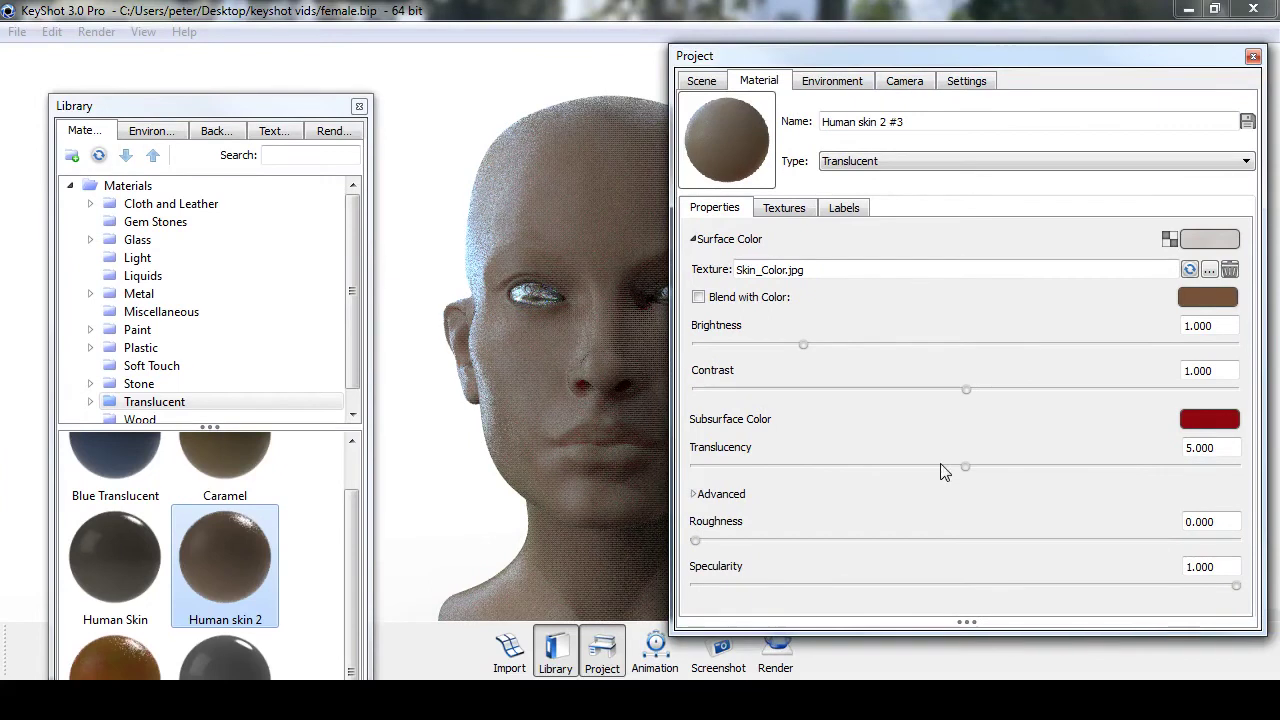
left_click_drag(965, 466, 1161, 468)
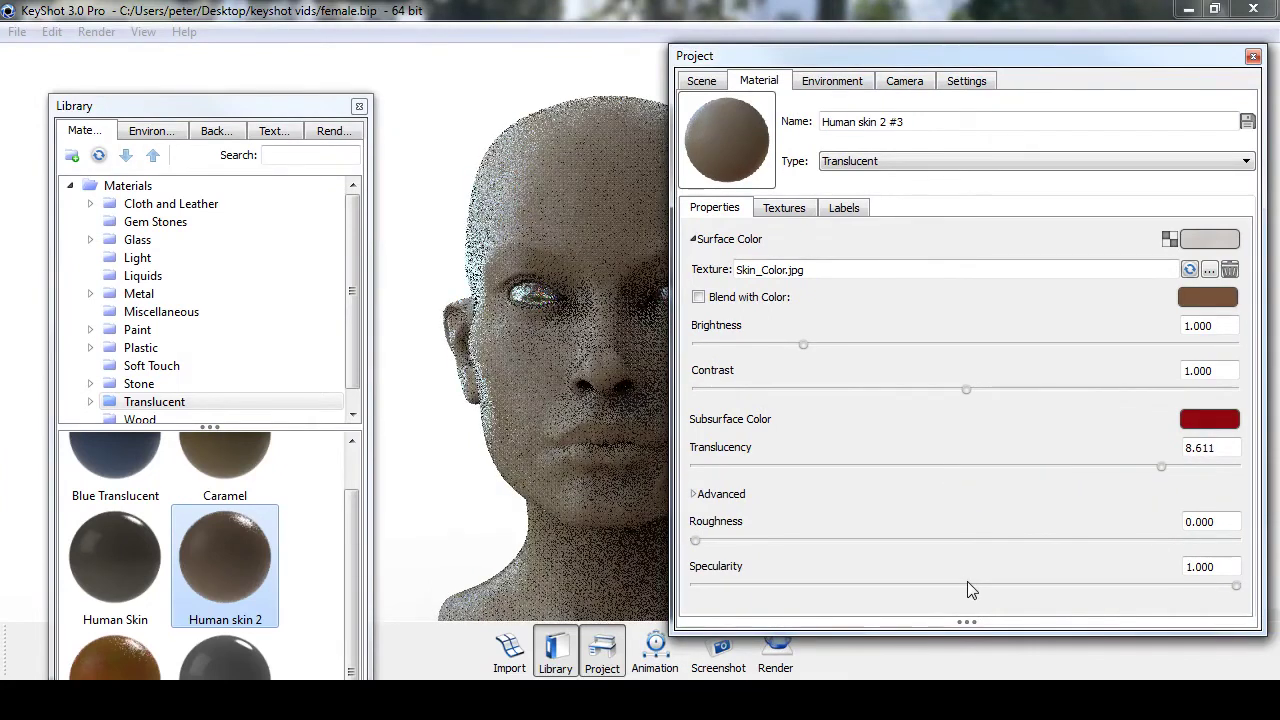
left_click_drag(940, 57, 1072, 65)
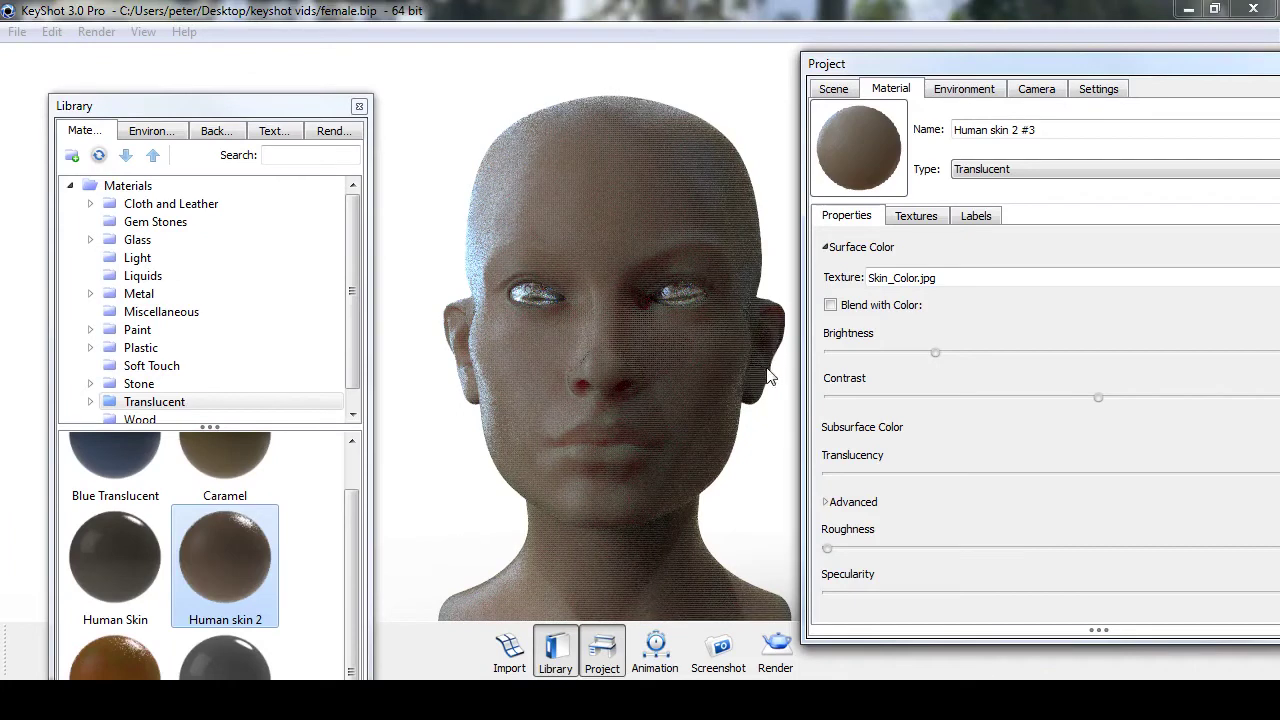
- Rotate the lighting environment to 141 to change the light direction on the head
left_click(960, 89)
left_click_drag(968, 430, 976, 442)
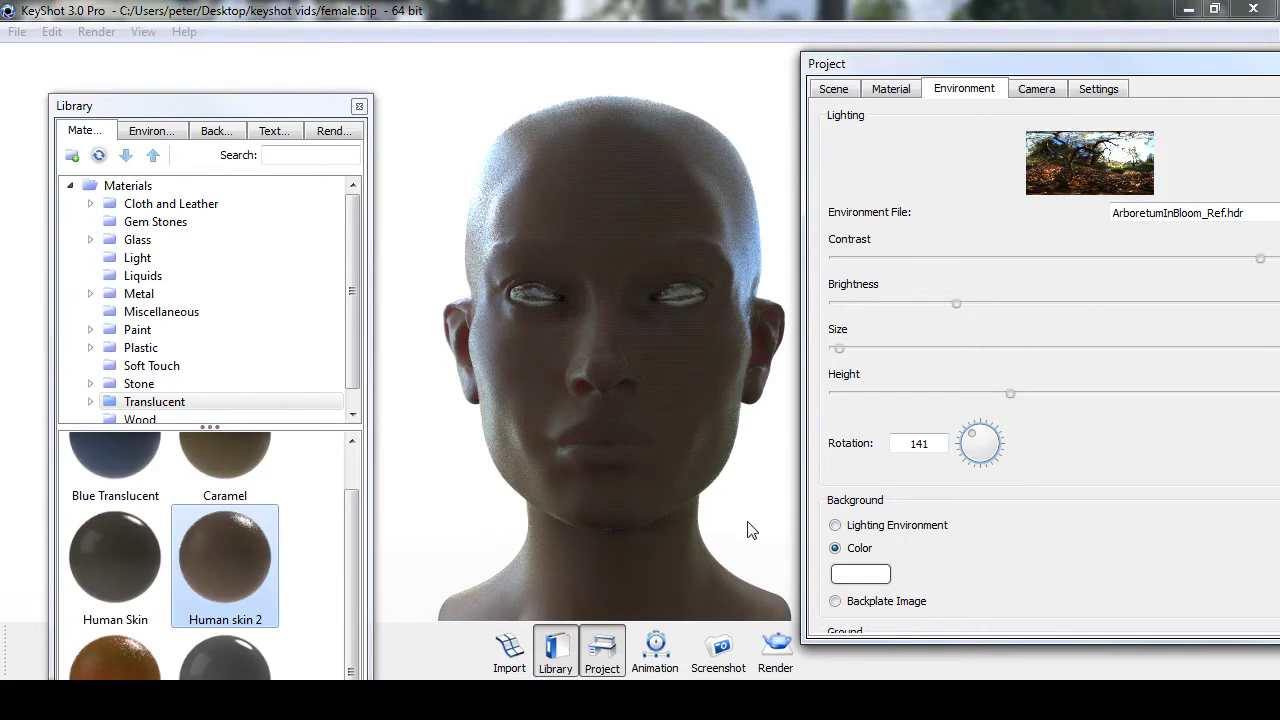
- Replace the skin material's color texture with female head qremesh_1-TM_u0_v0.tif
left_click(284, 131)
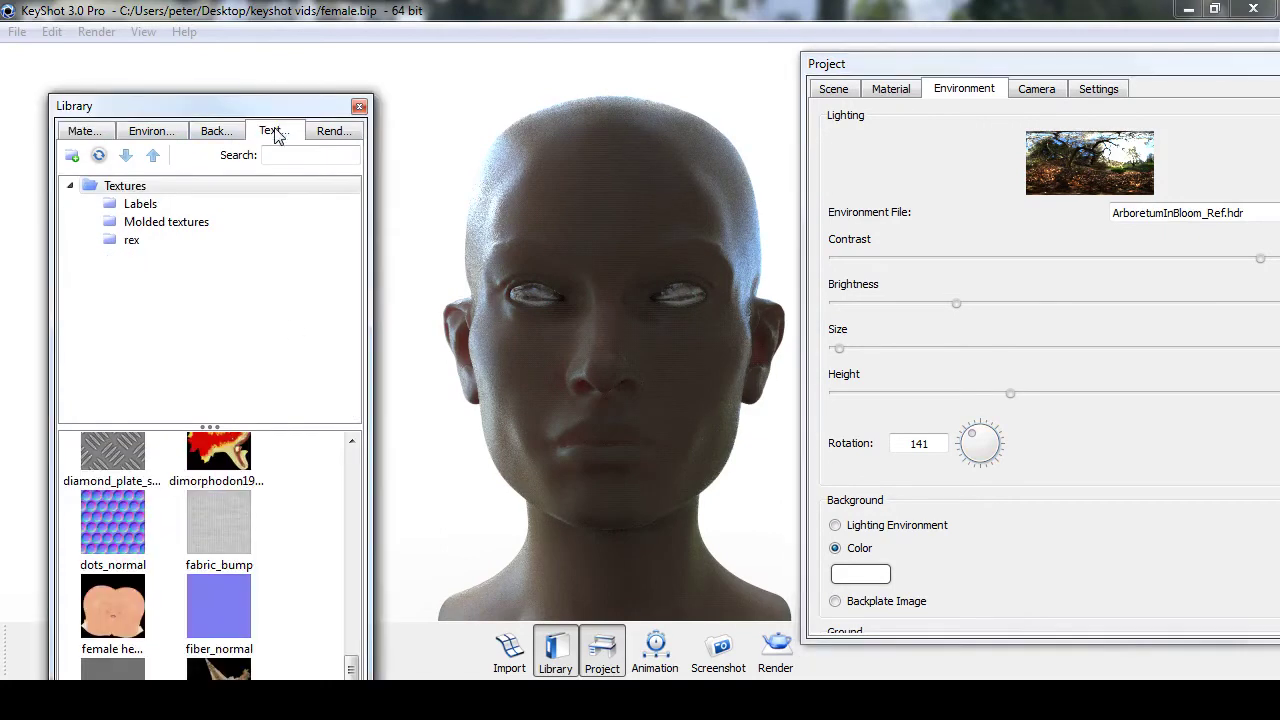
left_click(891, 90)
left_click(929, 221)
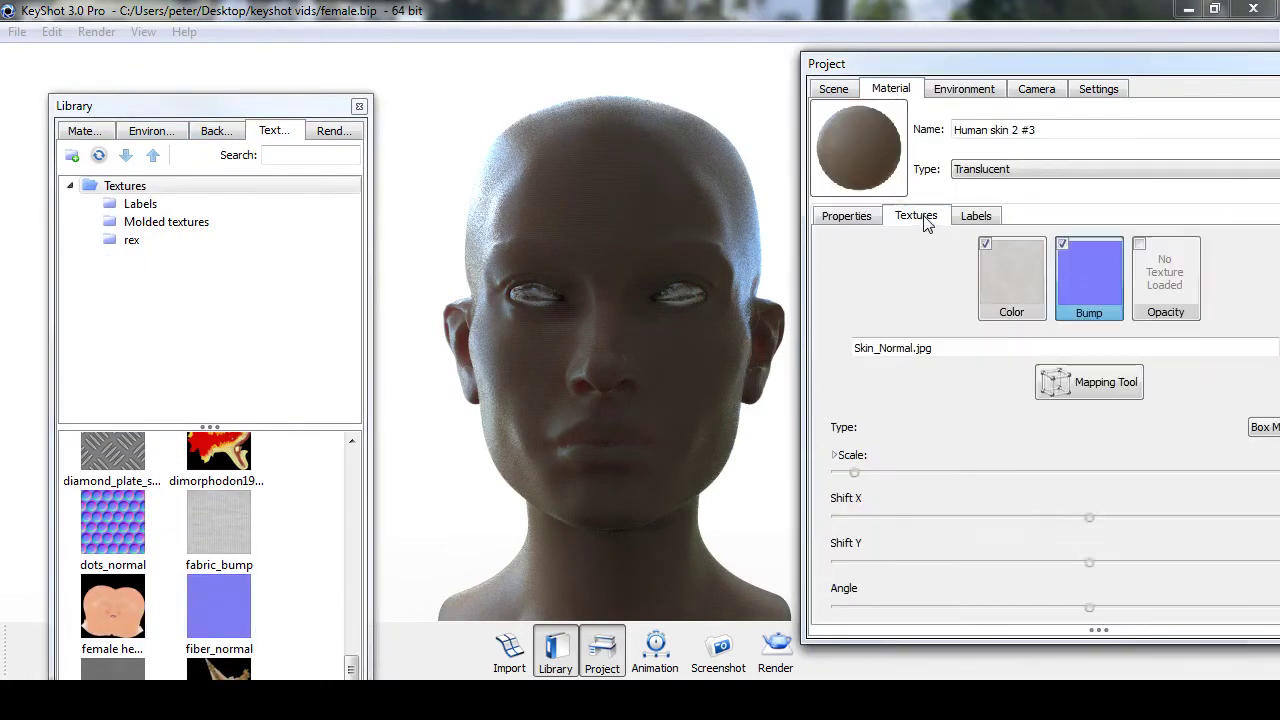
left_click(986, 245)
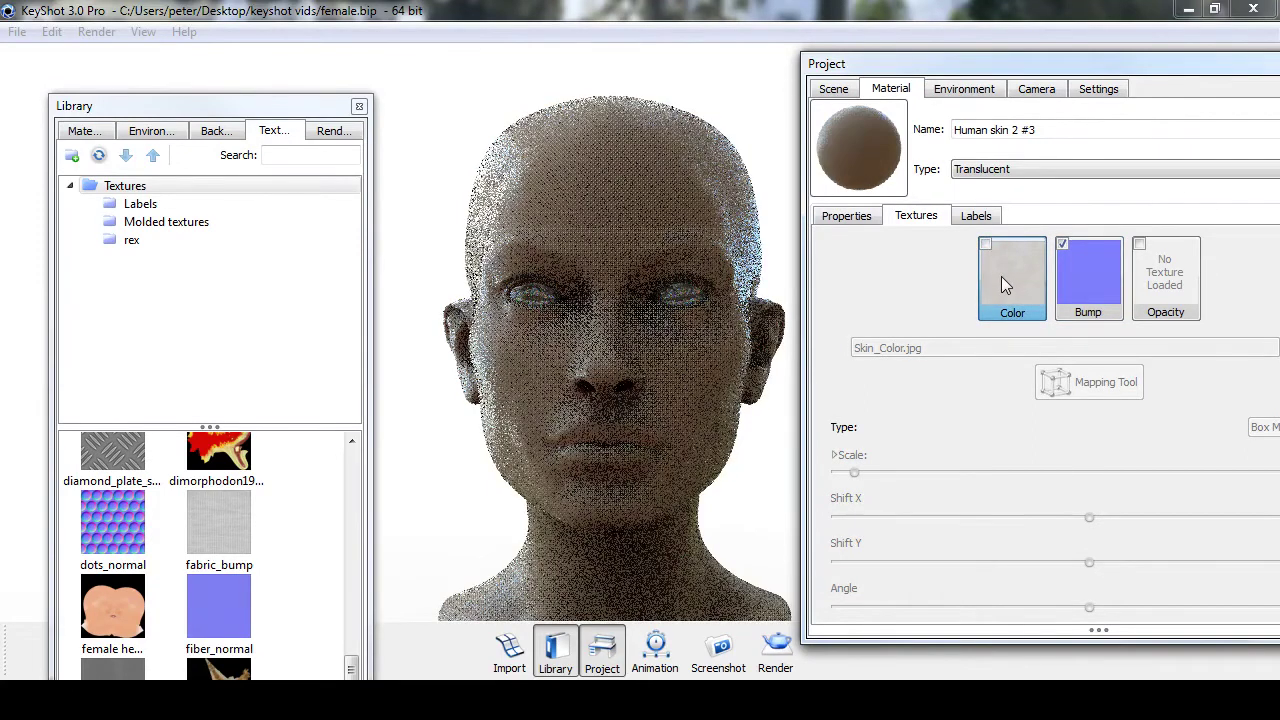
double_click(998, 276)
double_click(475, 318)
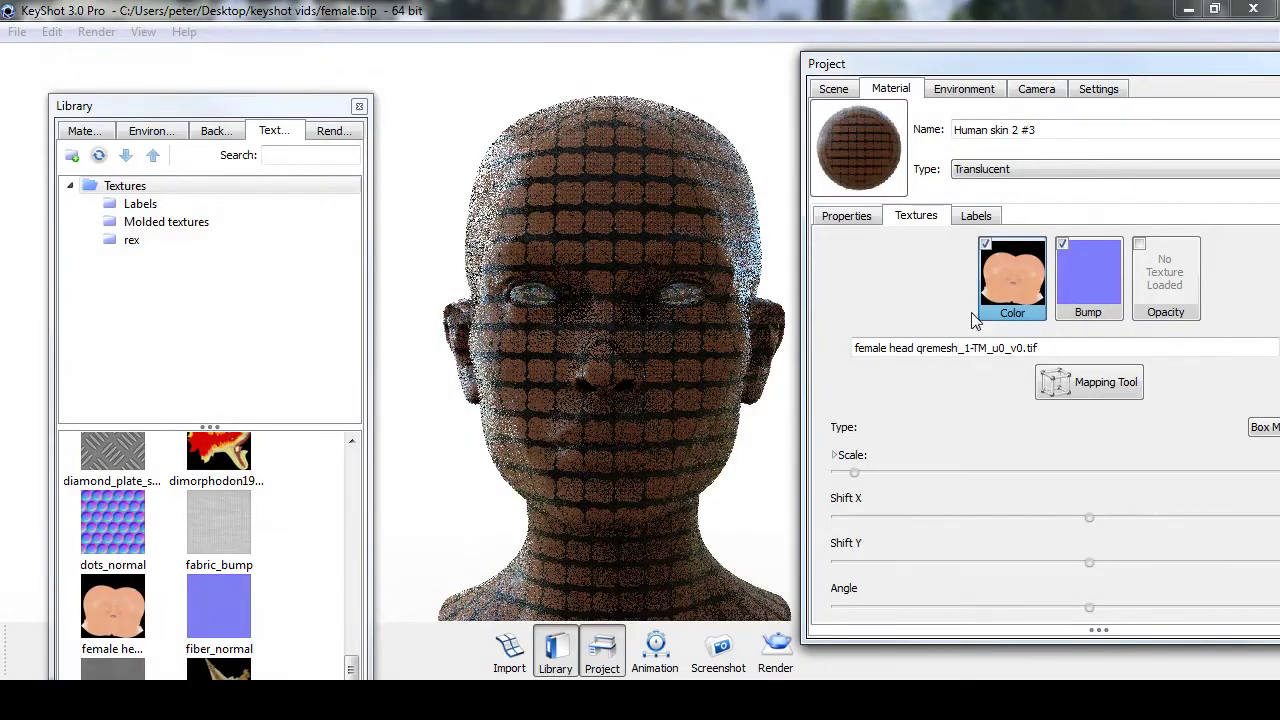
- Set the female head color texture's mapping type to UV Coordinates
left_click_drag(1160, 66, 1058, 43)
left_click(1200, 403)
left_click(1203, 458)
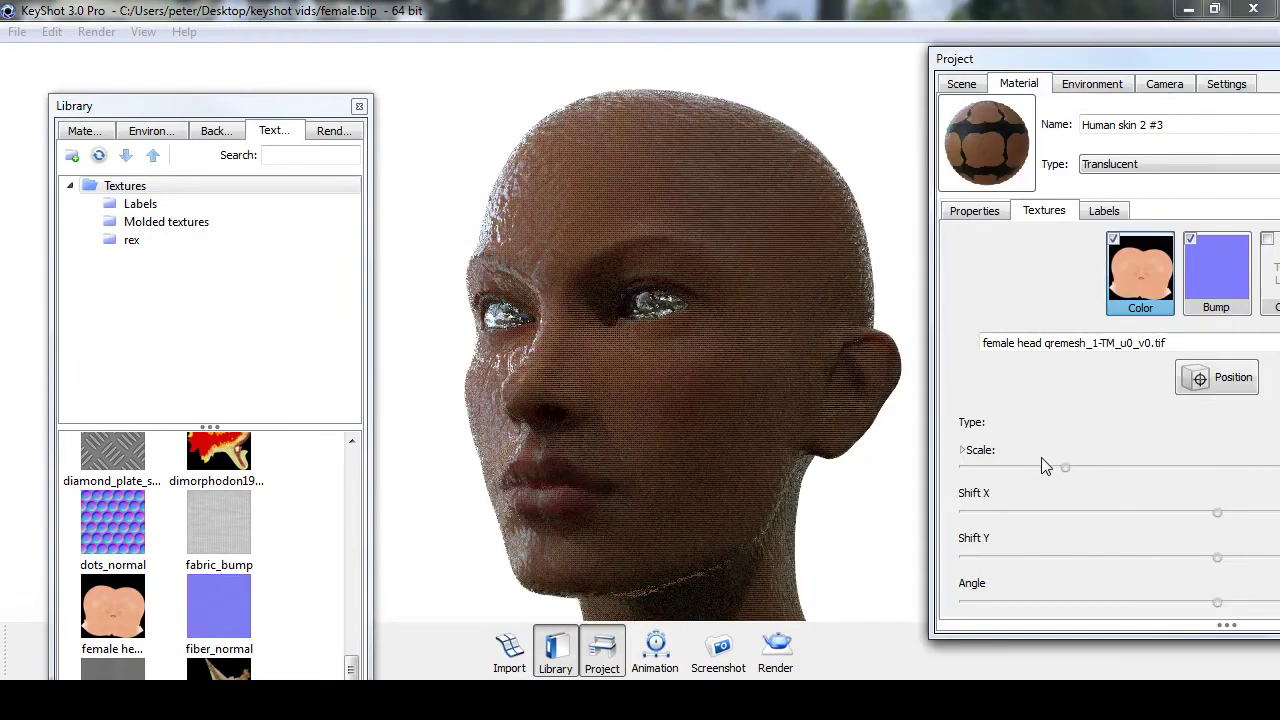
- Try a smaller scale for the bump texture on the head with the UV-mapped skin color
mouse_move(452, 541)
left_mouse_down()
mouse_move(469, 540)
mouse_move(471, 524)
left_mouse_up()
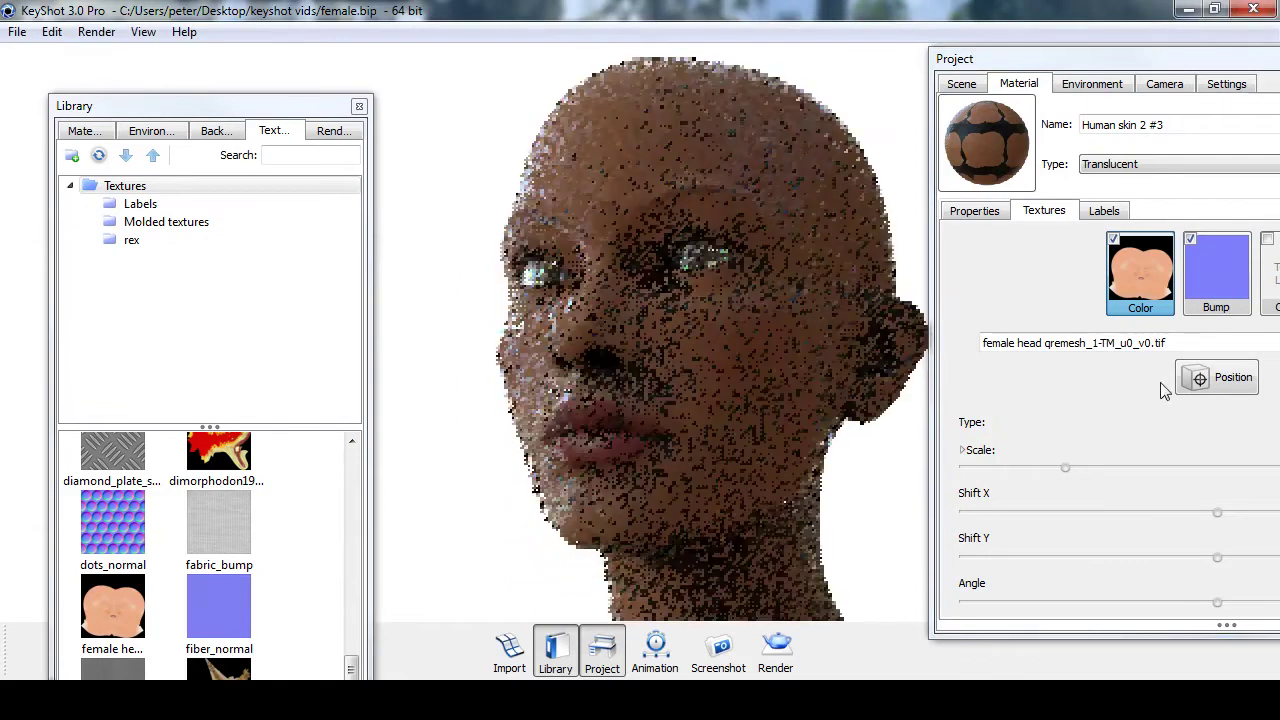
left_click(1201, 270)
left_click_drag(1062, 468, 1017, 469)
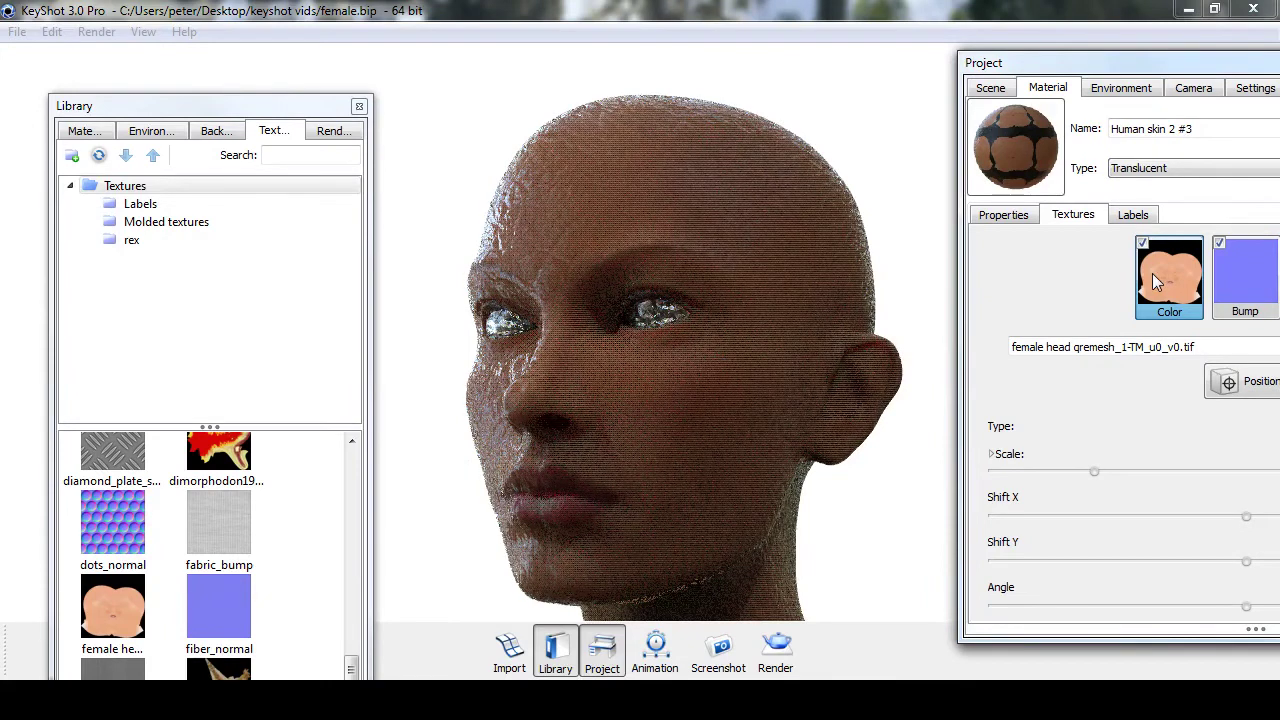
left_click(1240, 293)
left_click_drag(1094, 472, 1001, 476)
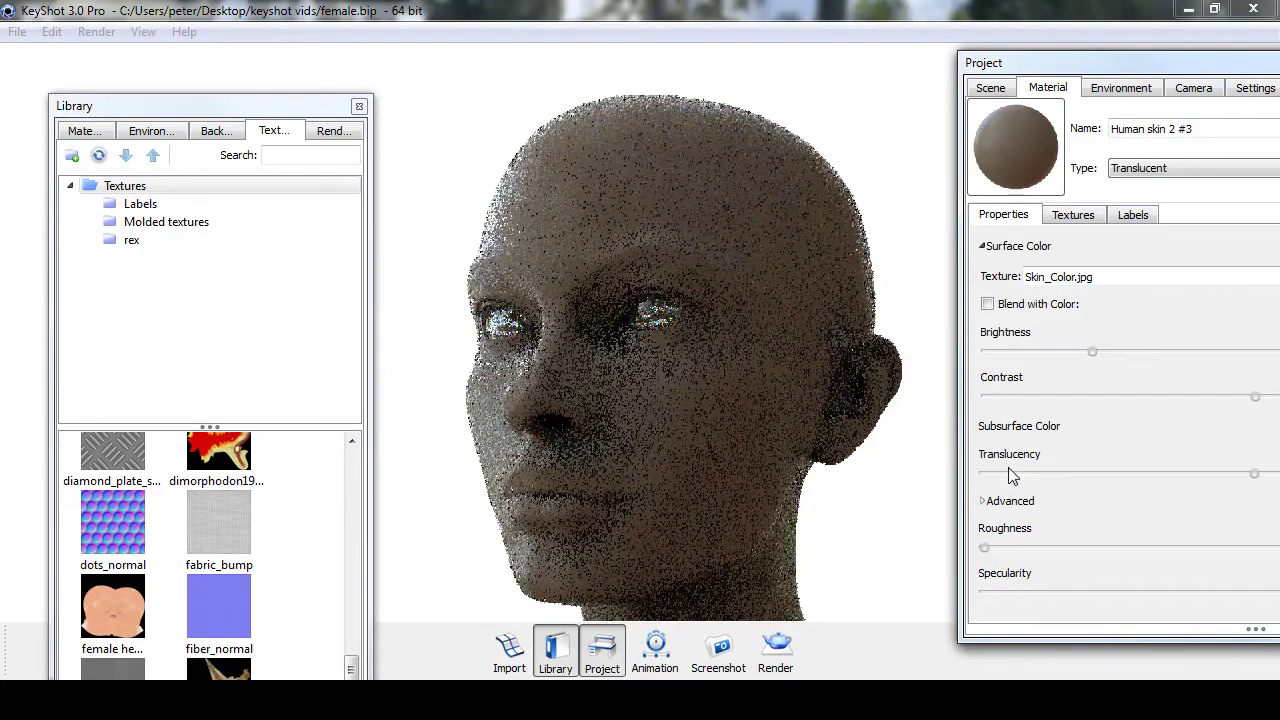
- Compare the head with and without the Skin_Normal.jpg bump texture, leaving the bump disabled
left_click(1085, 218)
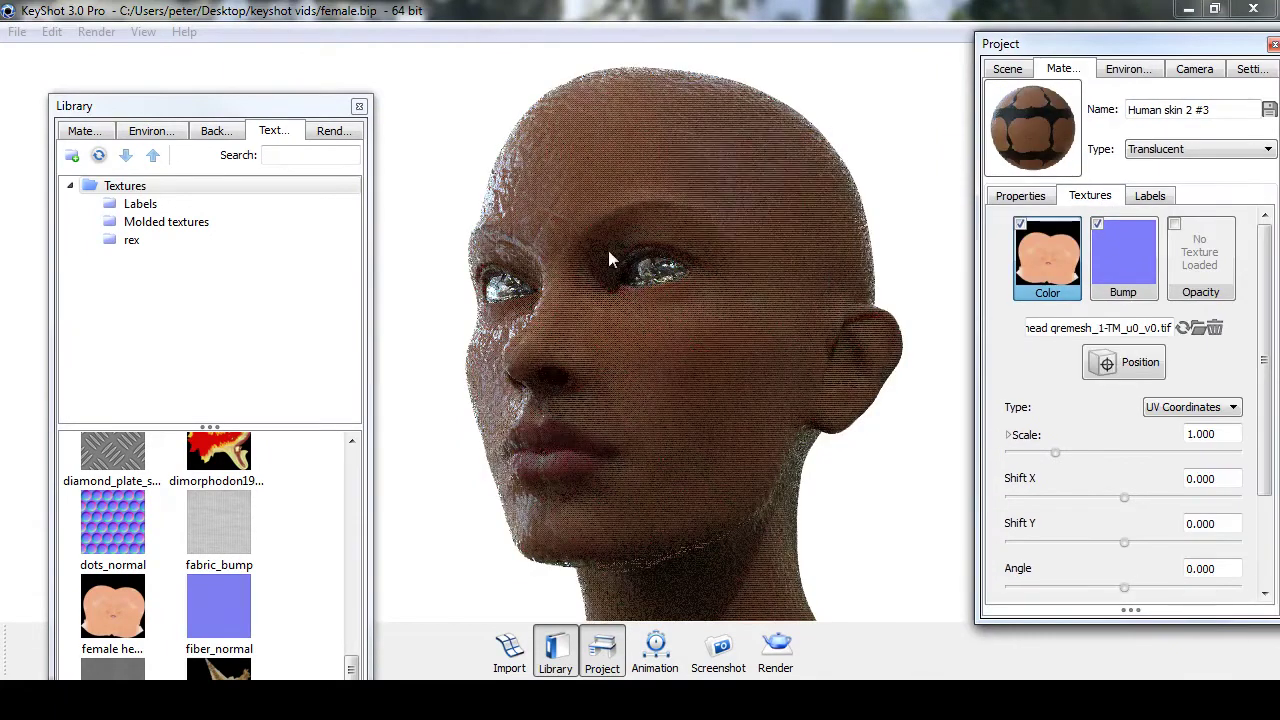
left_click(1097, 224)
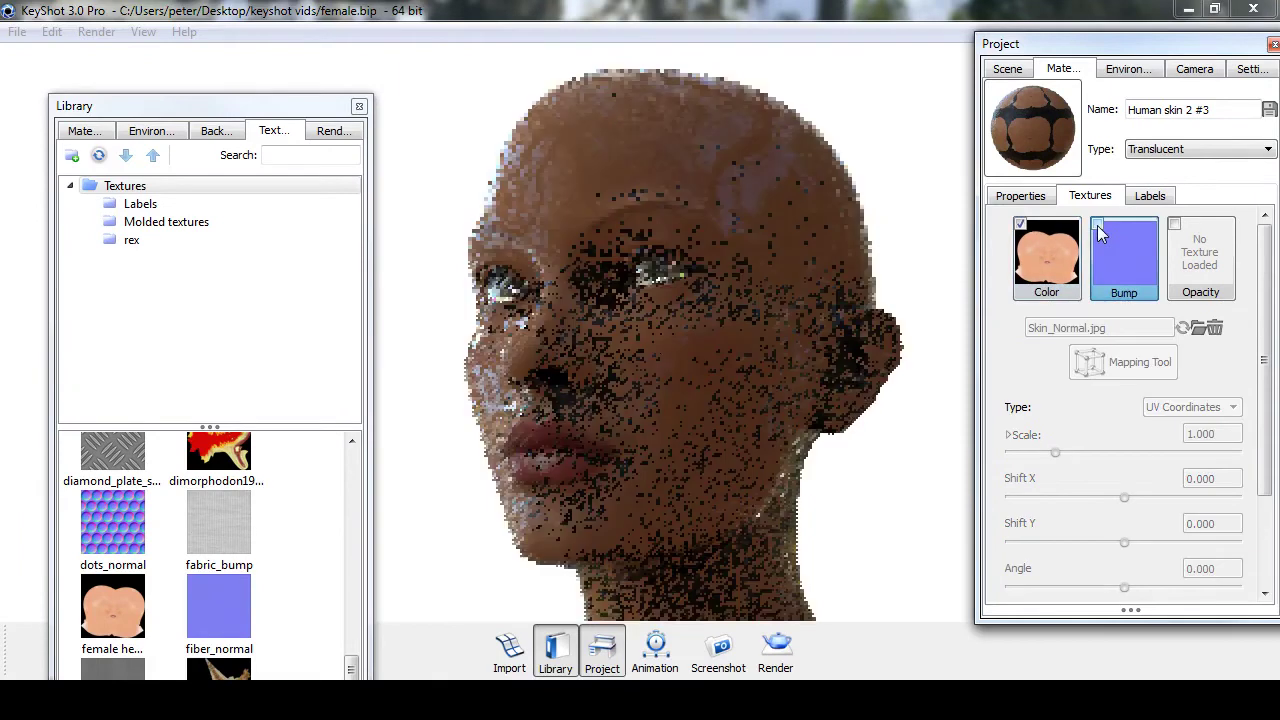
left_click_drag(934, 289, 943, 474)
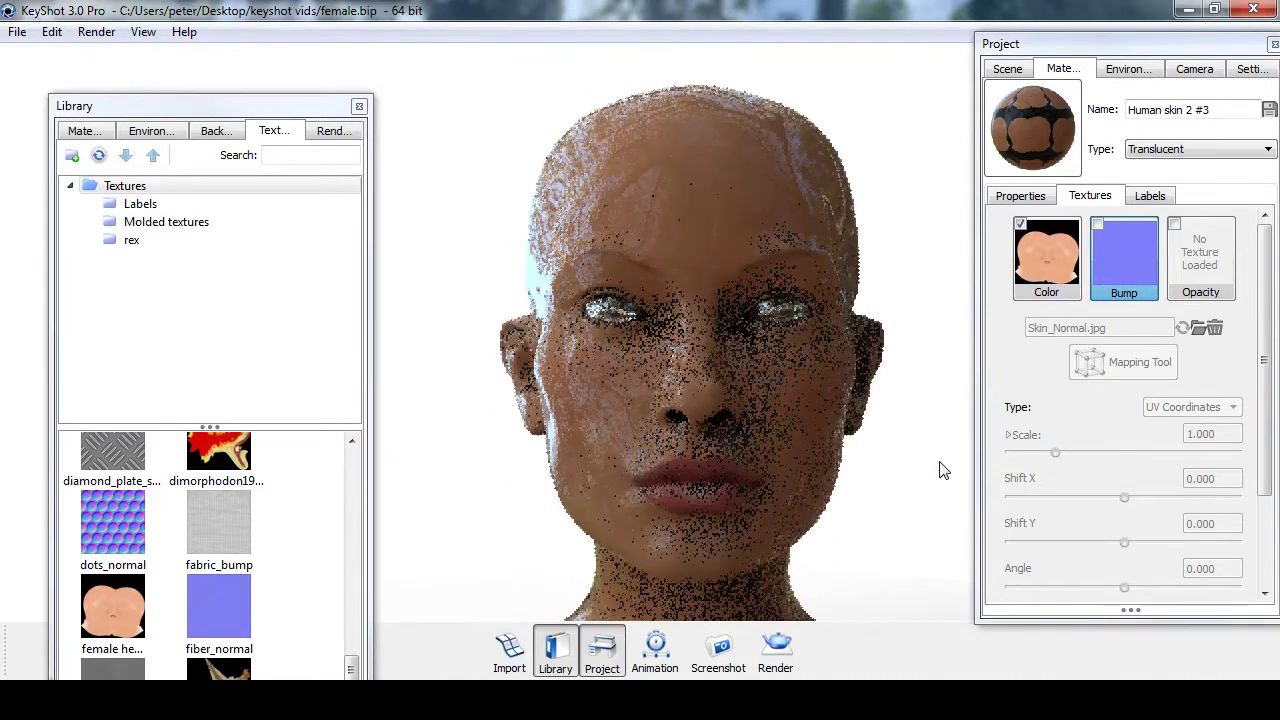
left_click(1097, 225)
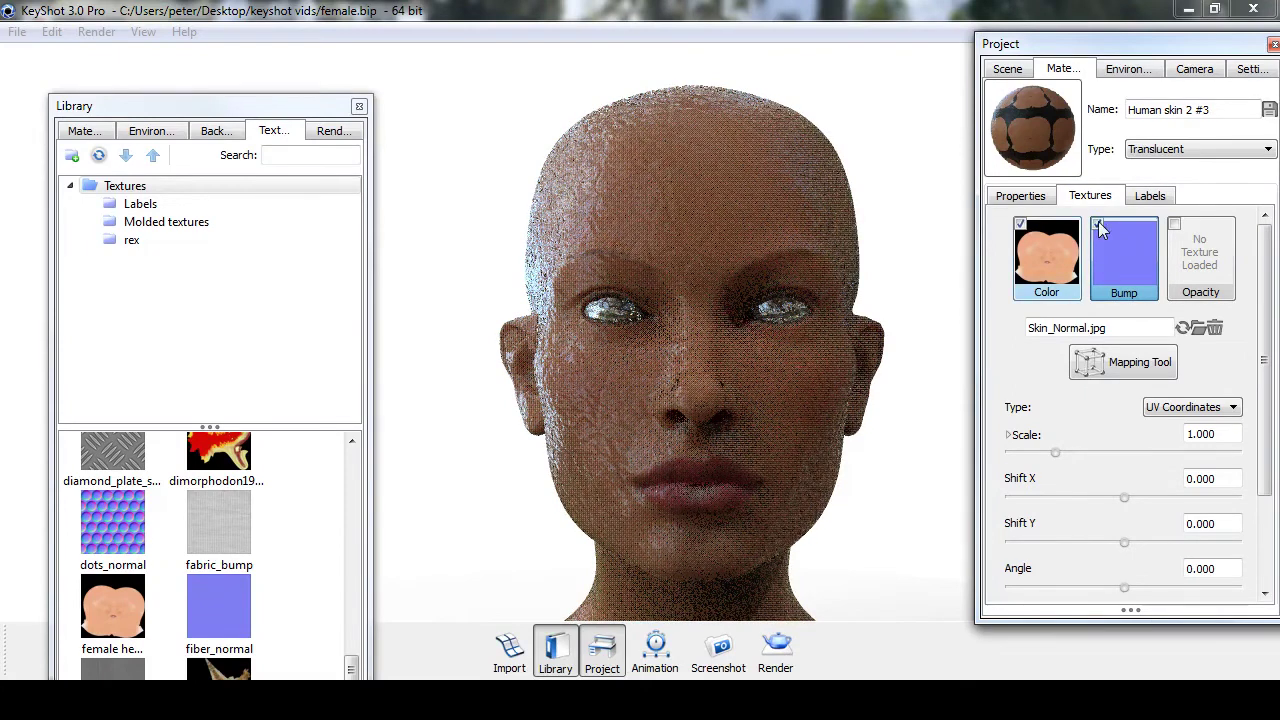
left_click(1097, 225)
left_click_drag(926, 266, 916, 261)
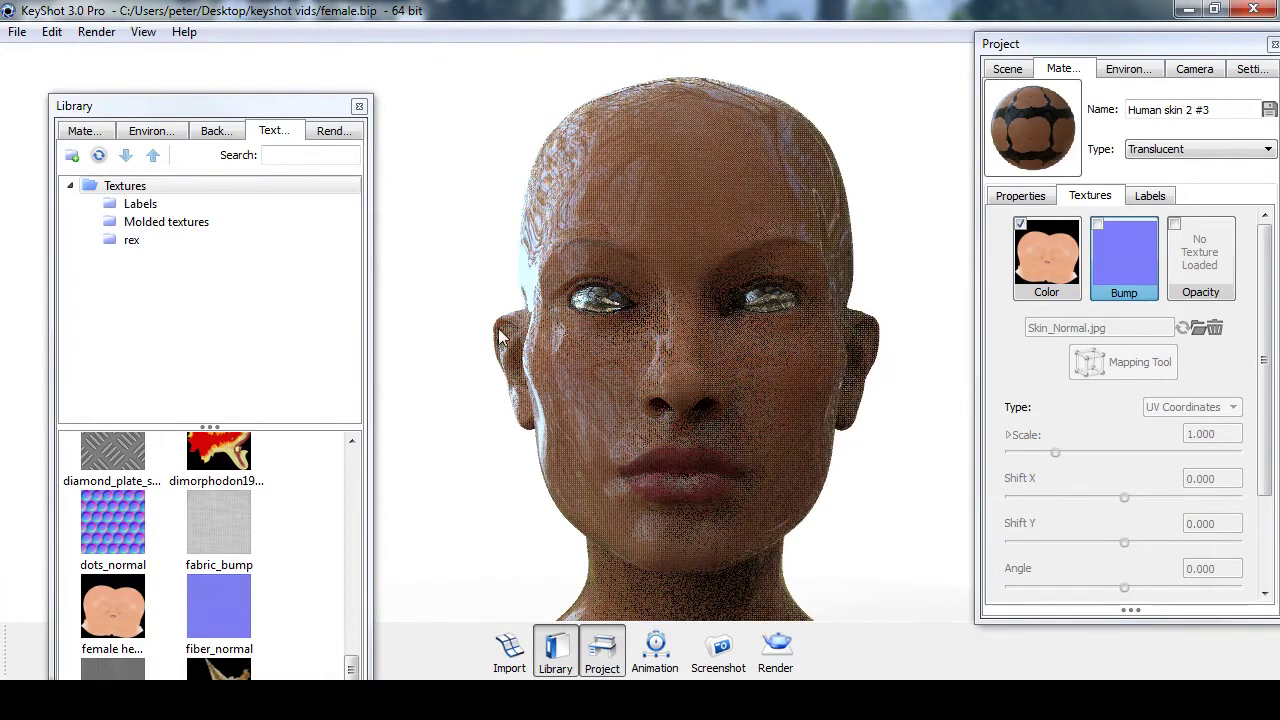
- Render the textured head as the 800 x 361 JPEG still image female.314.jpg and close the render windows
left_click(776, 652)
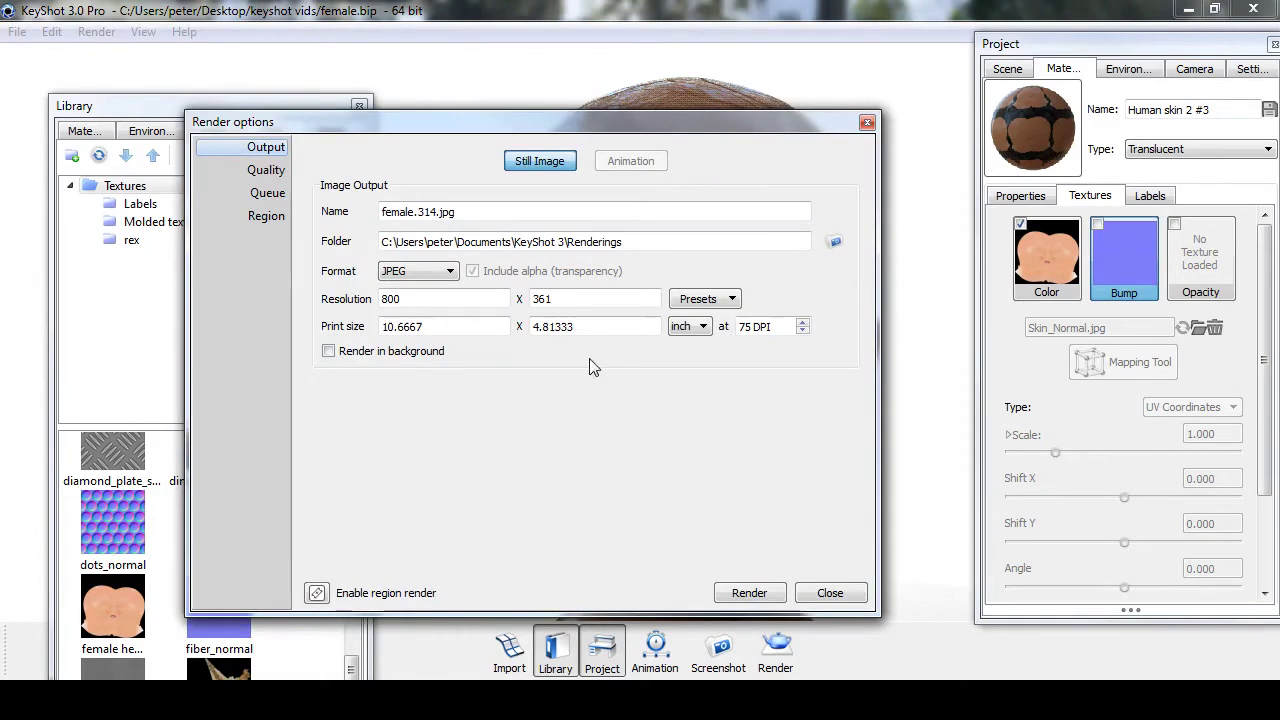
left_click(757, 596)
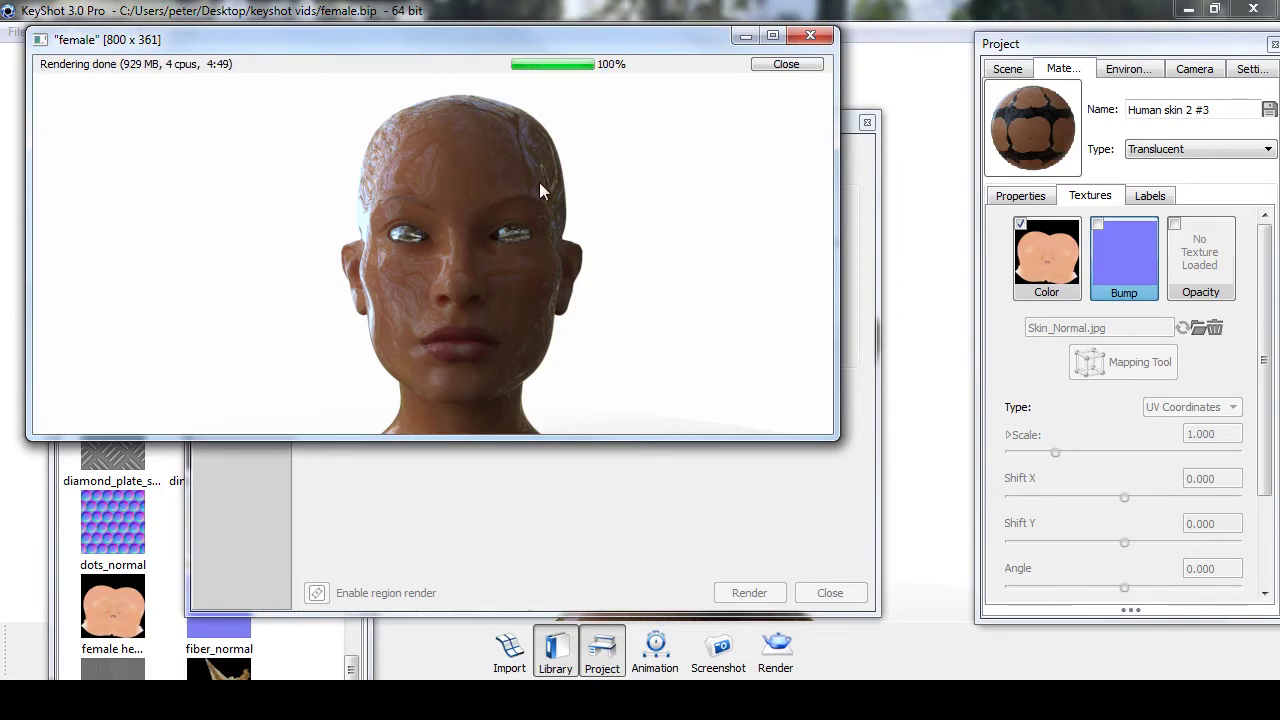
left_click(786, 64)
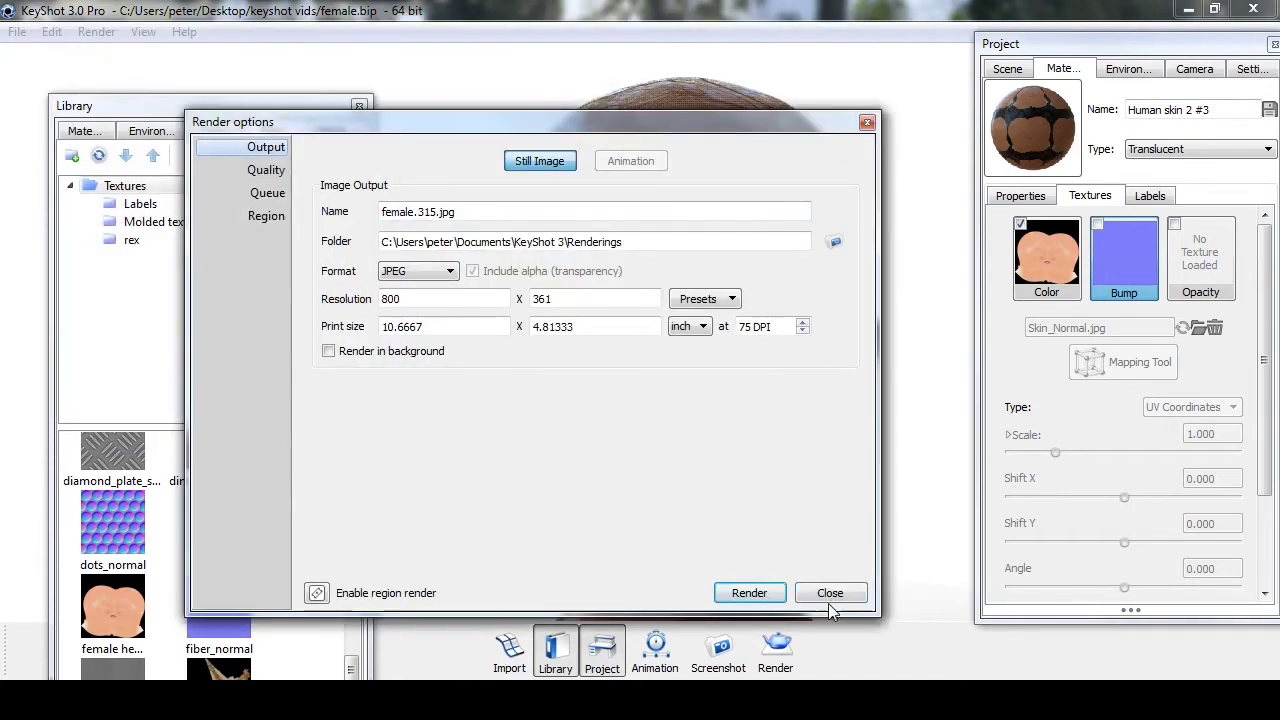
left_click(830, 593)
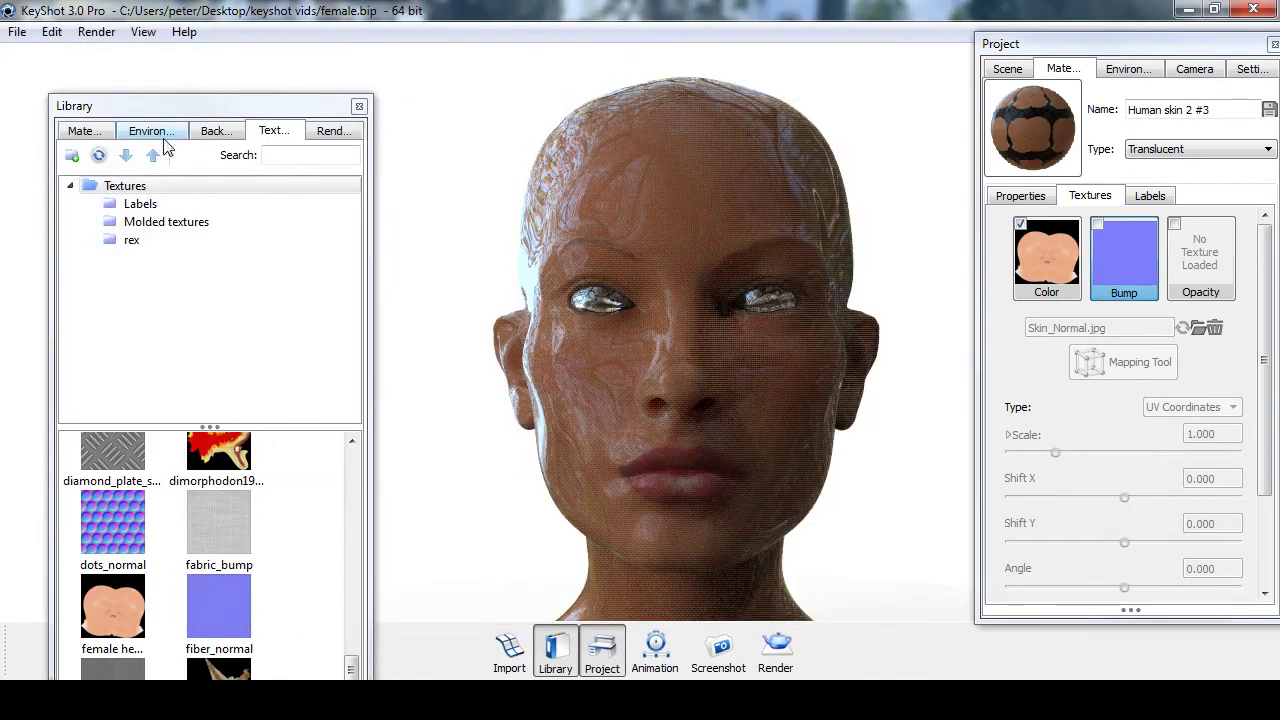
- Apply the library's Human skin 2 material to the head and enable the bump texture in the material settings
left_click(88, 131)
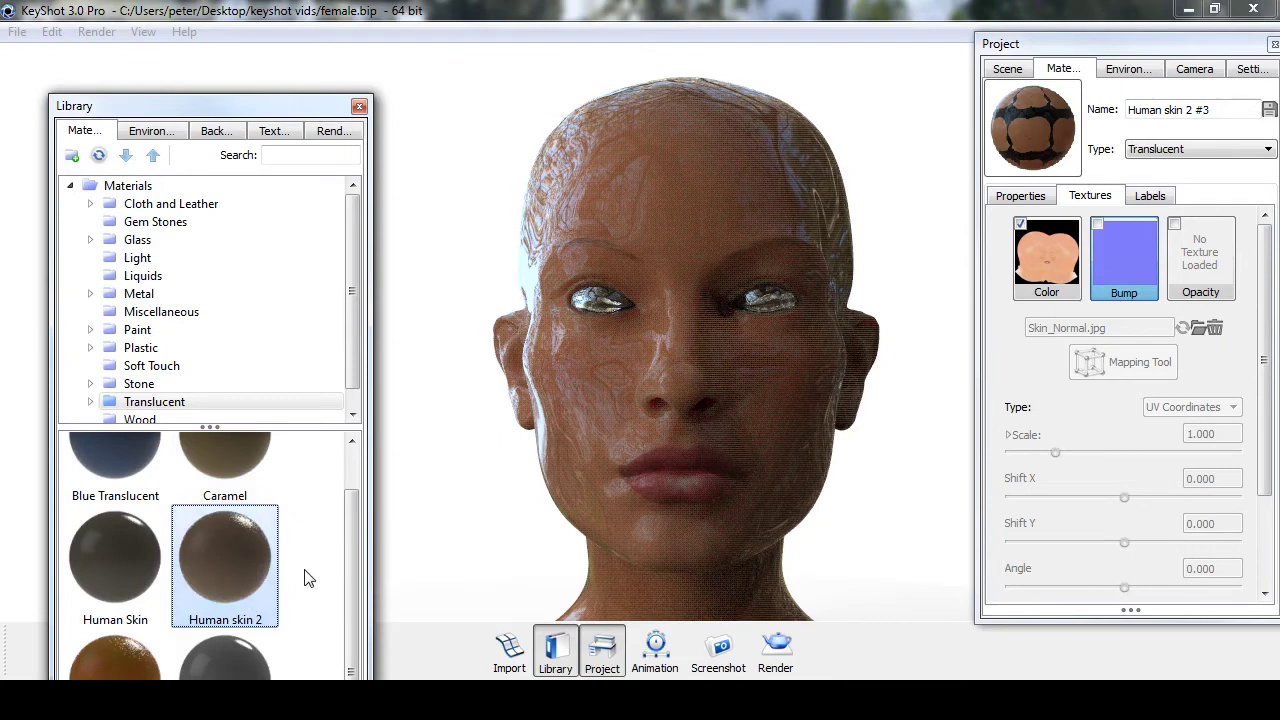
left_click_drag(252, 566, 610, 357)
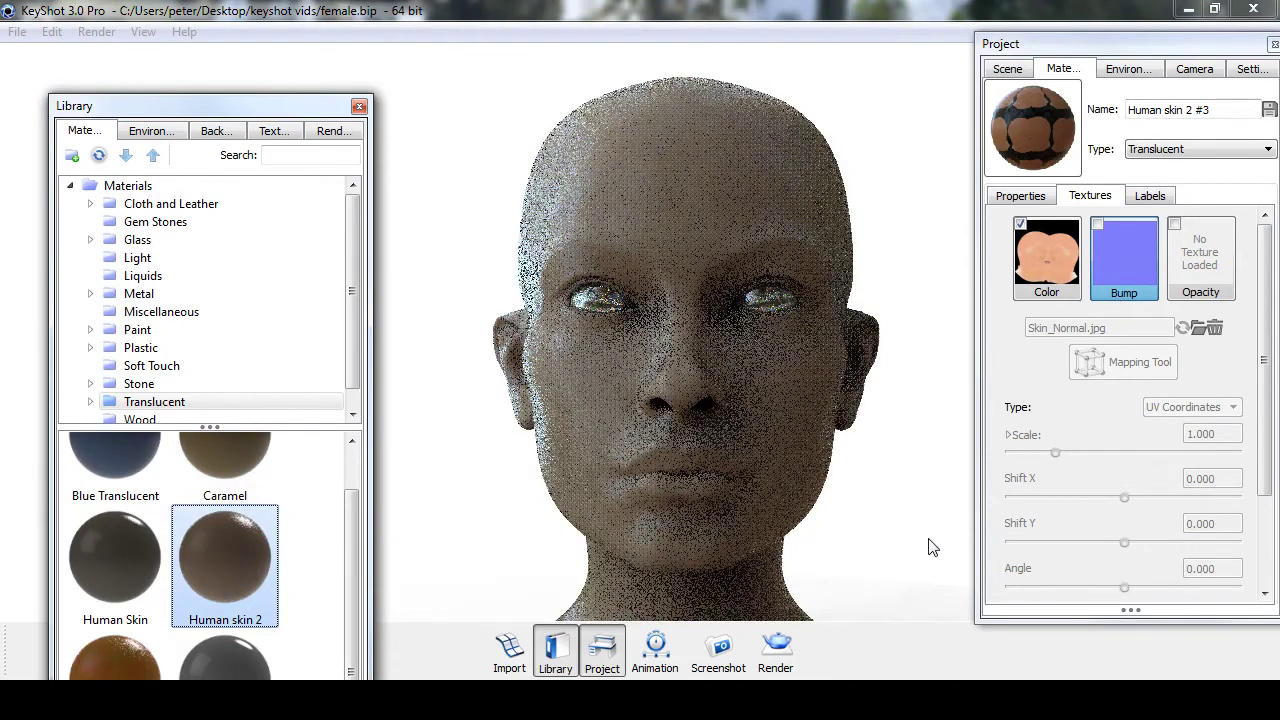
left_click(1100, 232)
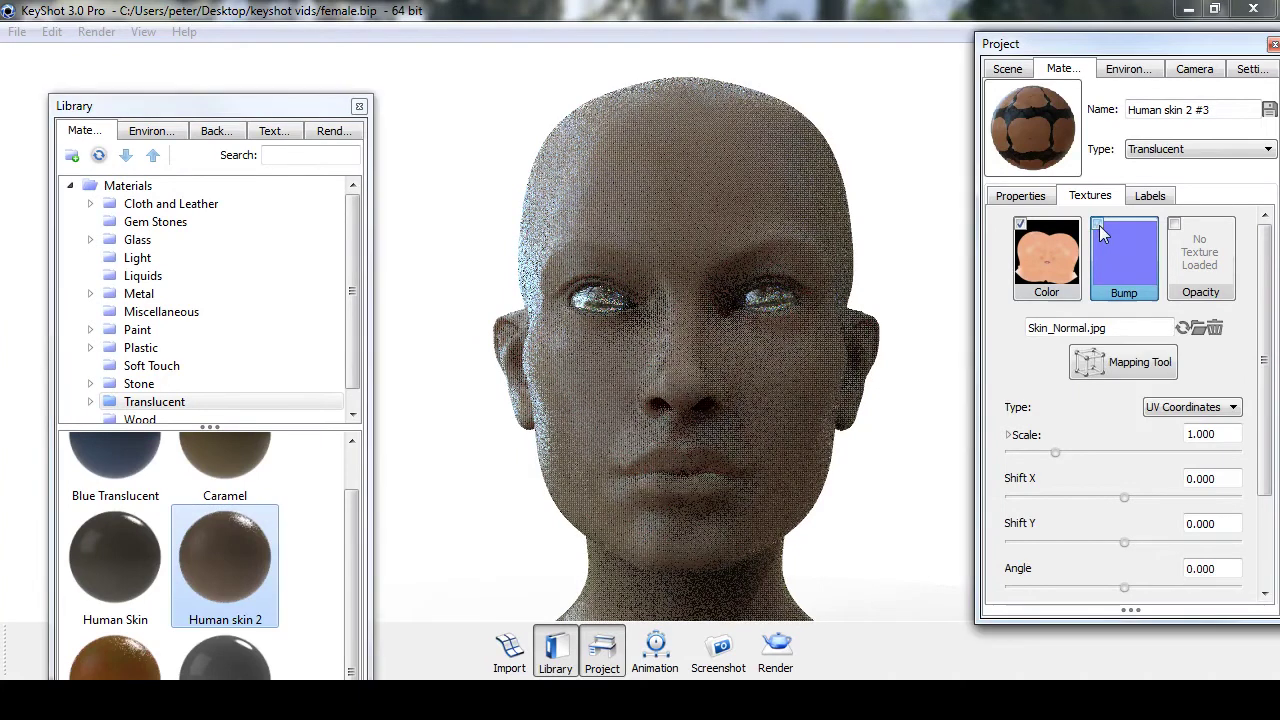
left_click(1100, 232)
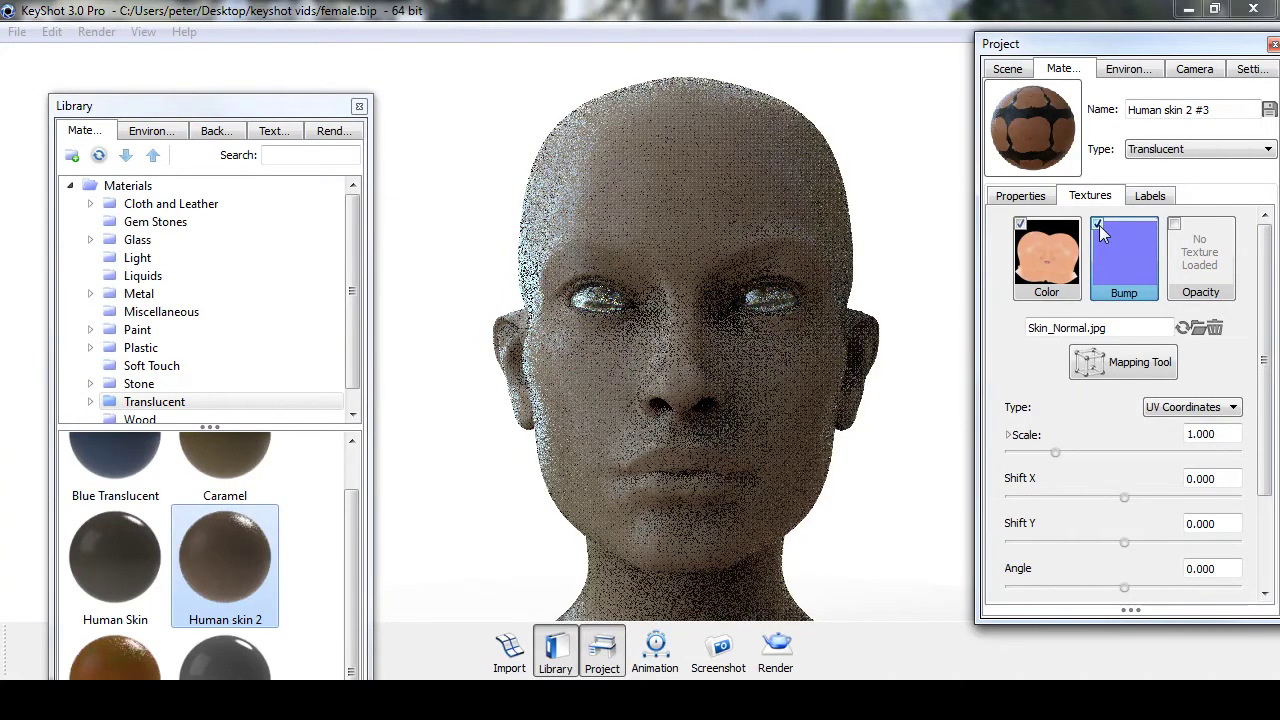
- Render the Human skin 2 head as the 800 x 361 JPEG still image female.315.jpg and close the render windows
left_click(778, 646)
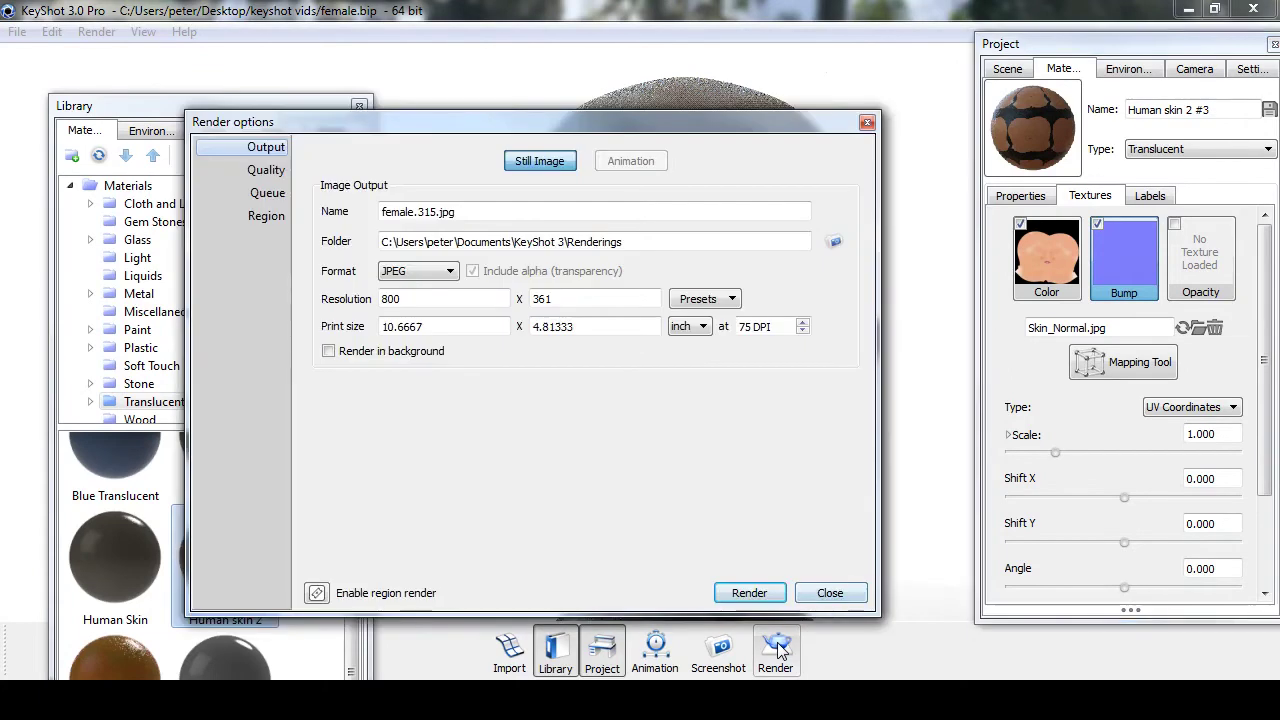
left_click(762, 594)
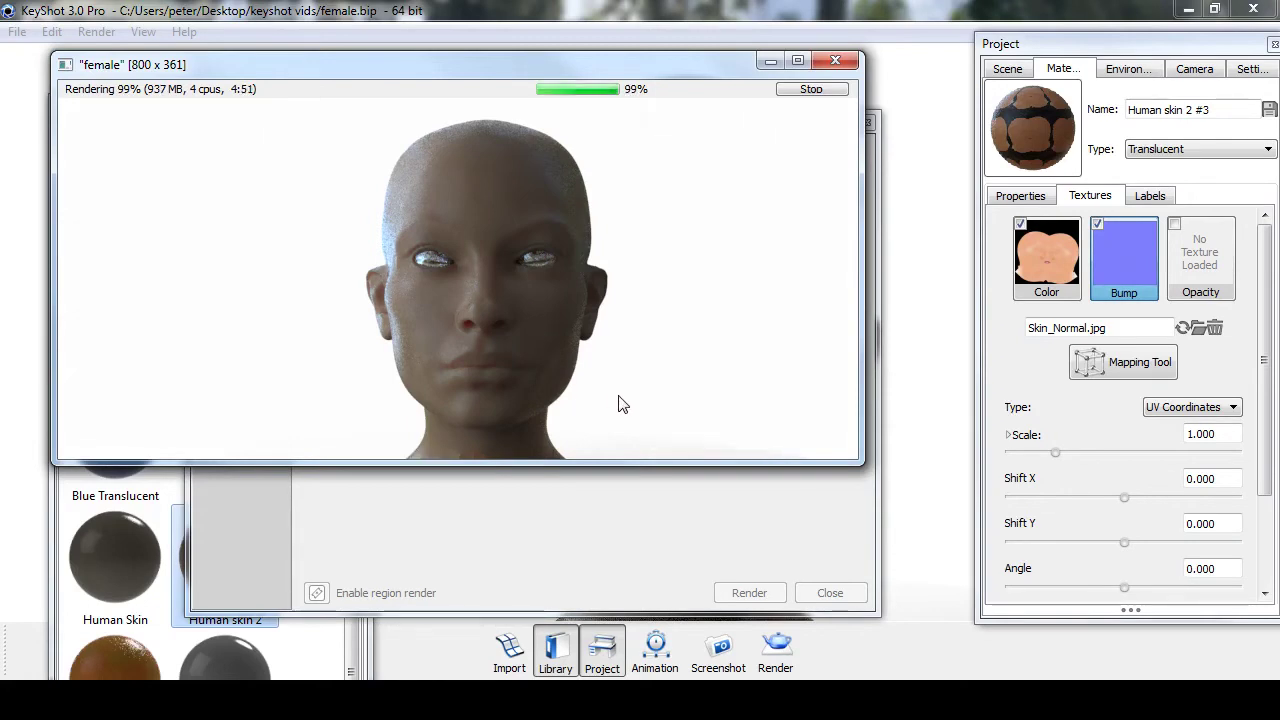
left_click(811, 89)
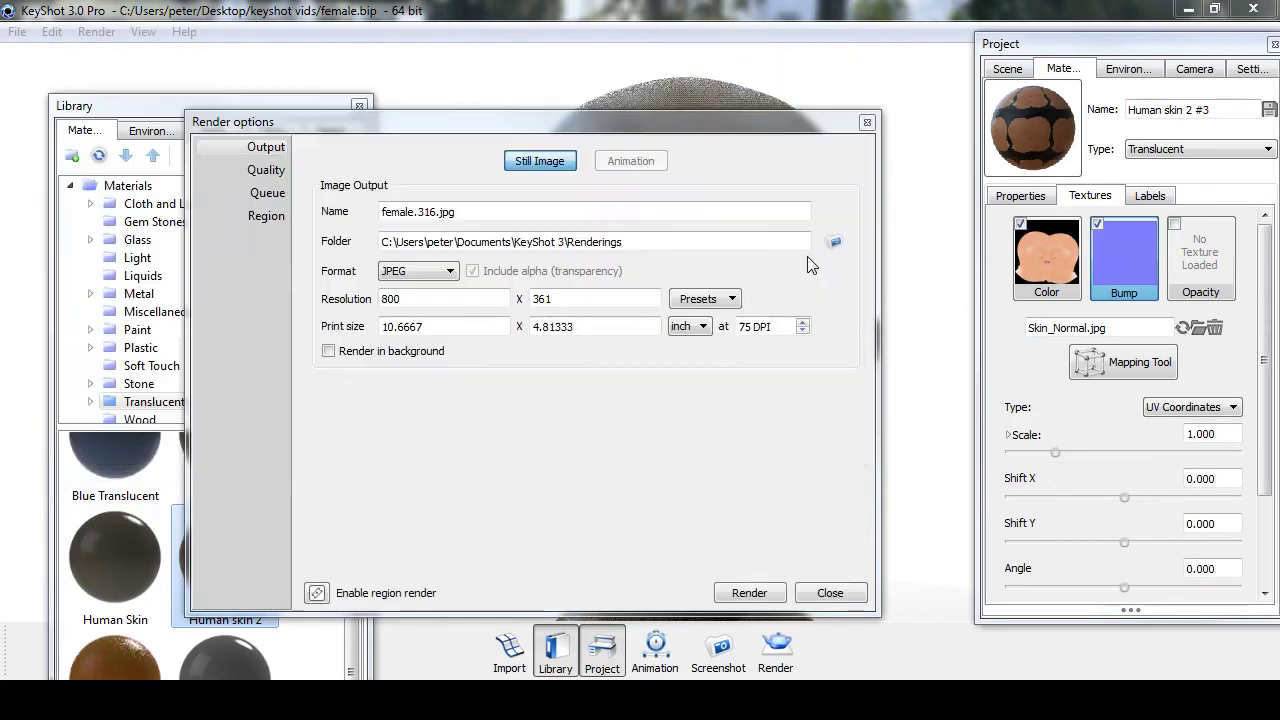
left_click(866, 120)
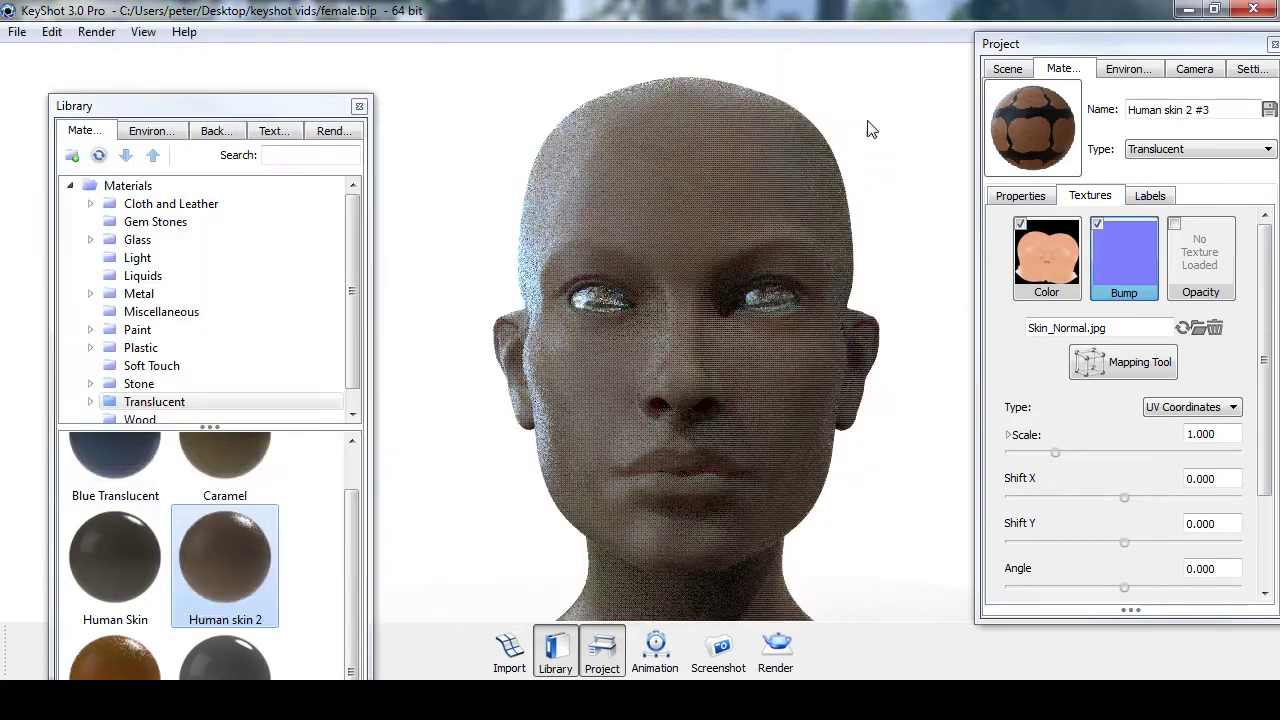
- Apply the studio environment 3 Point Soft Medium 2k from the library to the scene
left_click(166, 134)
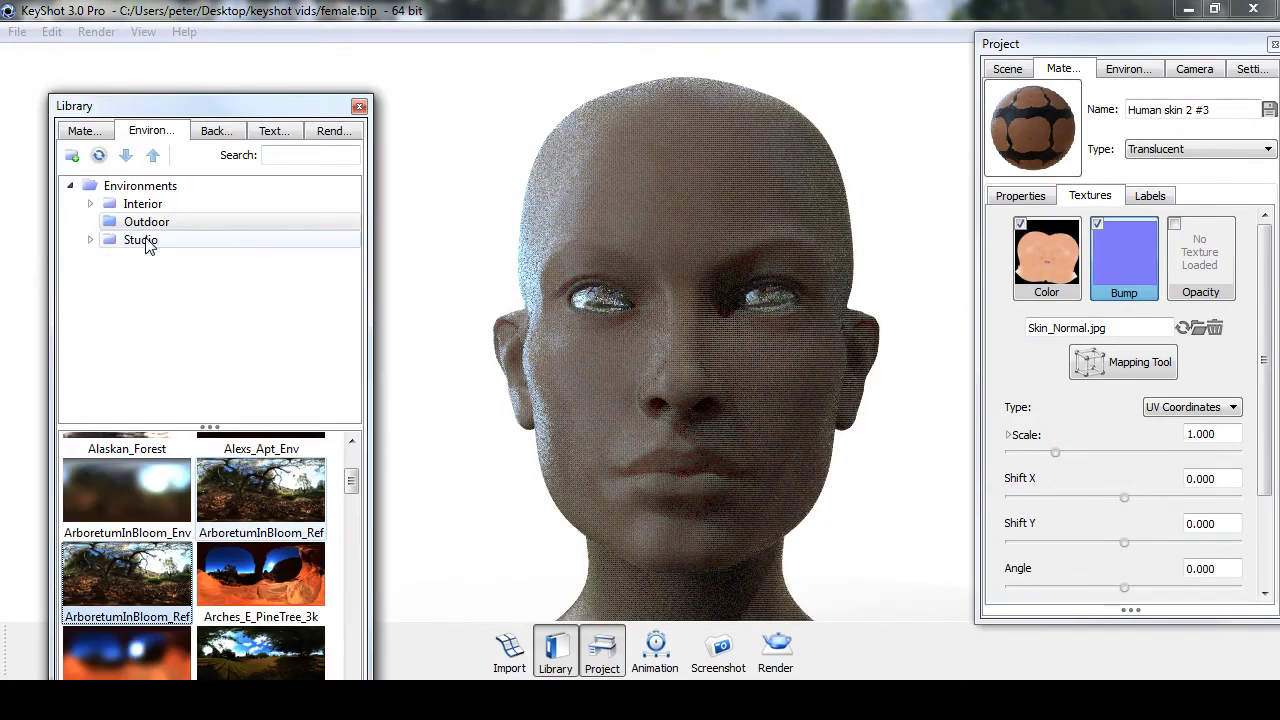
left_click(141, 240)
left_click_drag(154, 490, 451, 427)
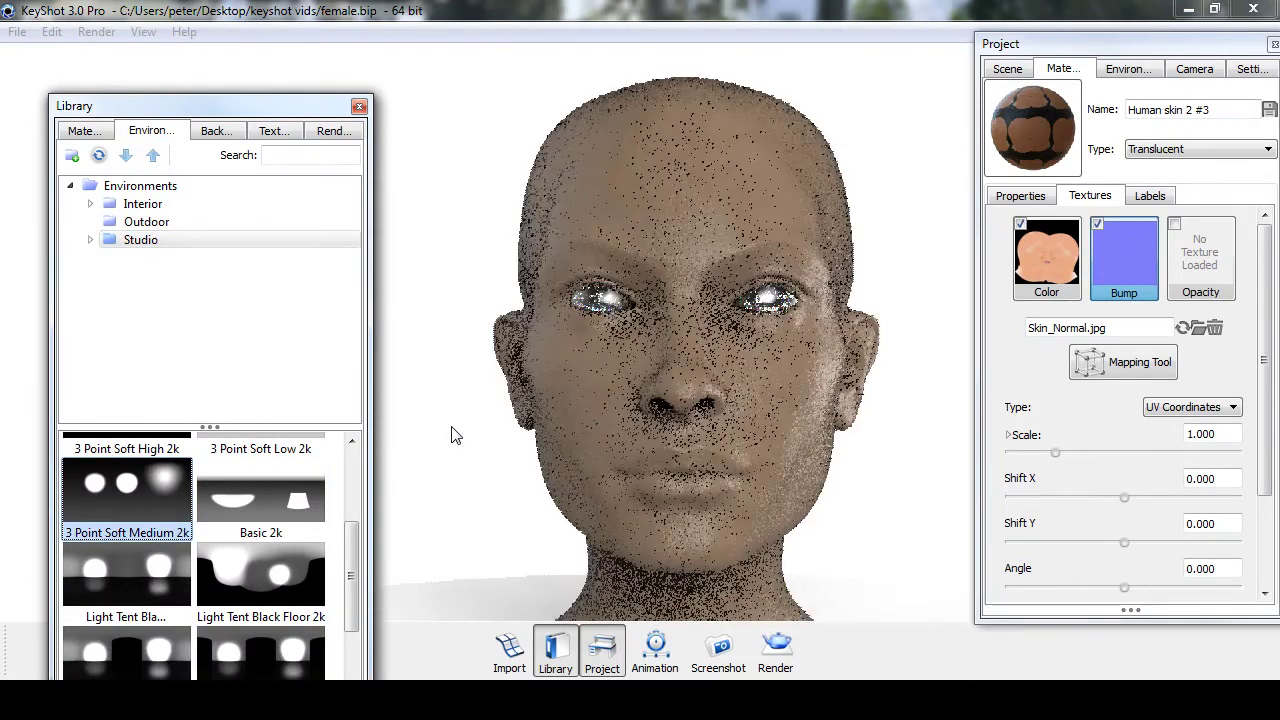
- Show the lighting environment as background, set the environment's rotation to 81 and raise its brightness to 2.655
left_click(1120, 69)
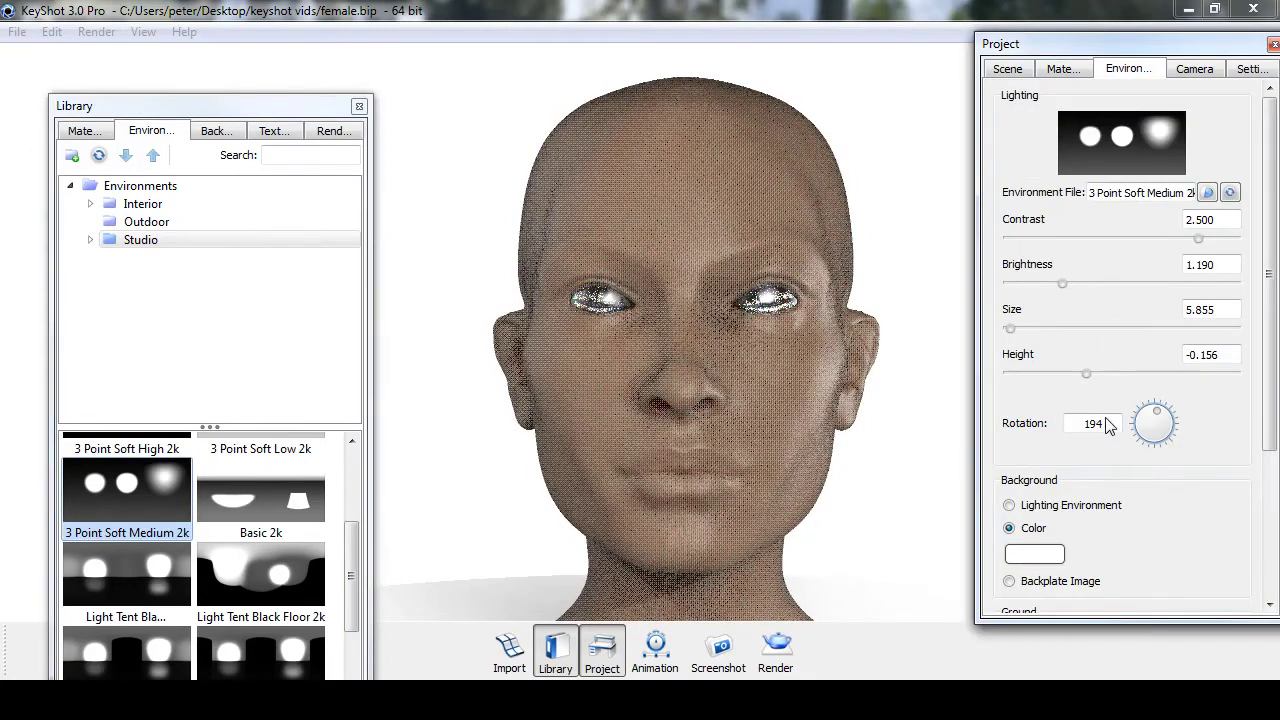
left_click_drag(1152, 420, 1128, 444)
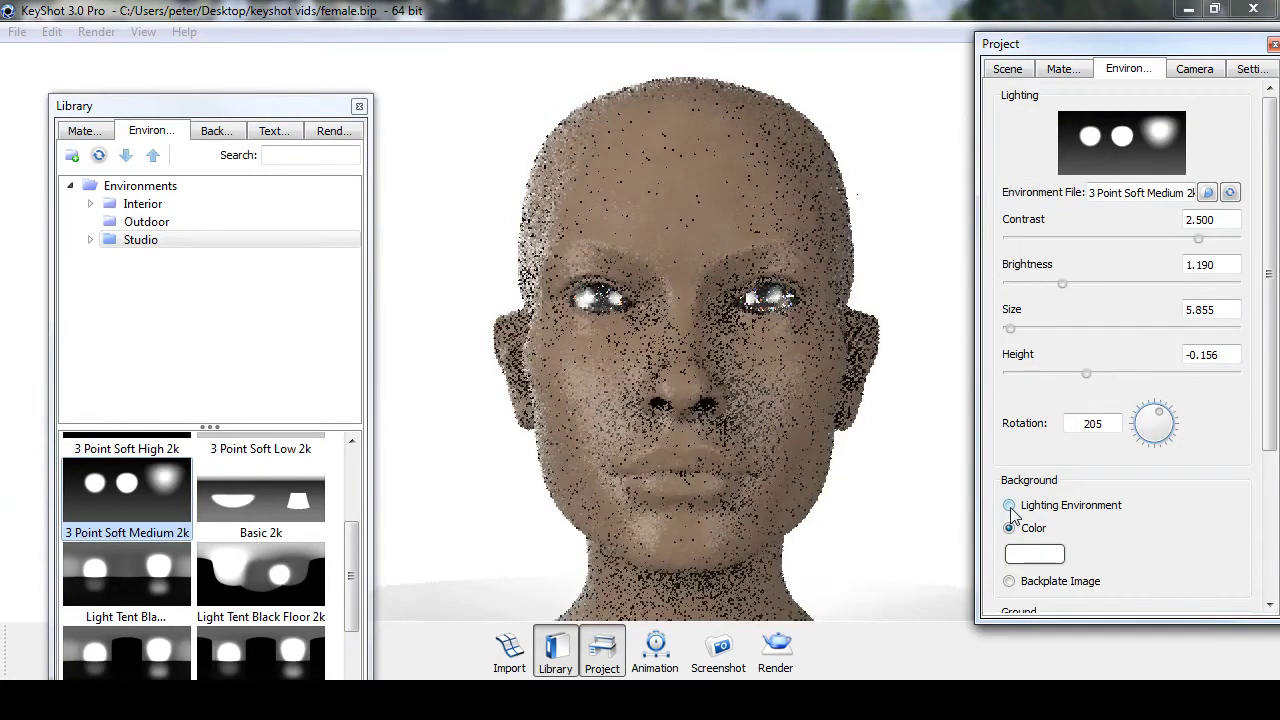
left_click(1009, 505)
left_click_drag(1154, 417, 1123, 433)
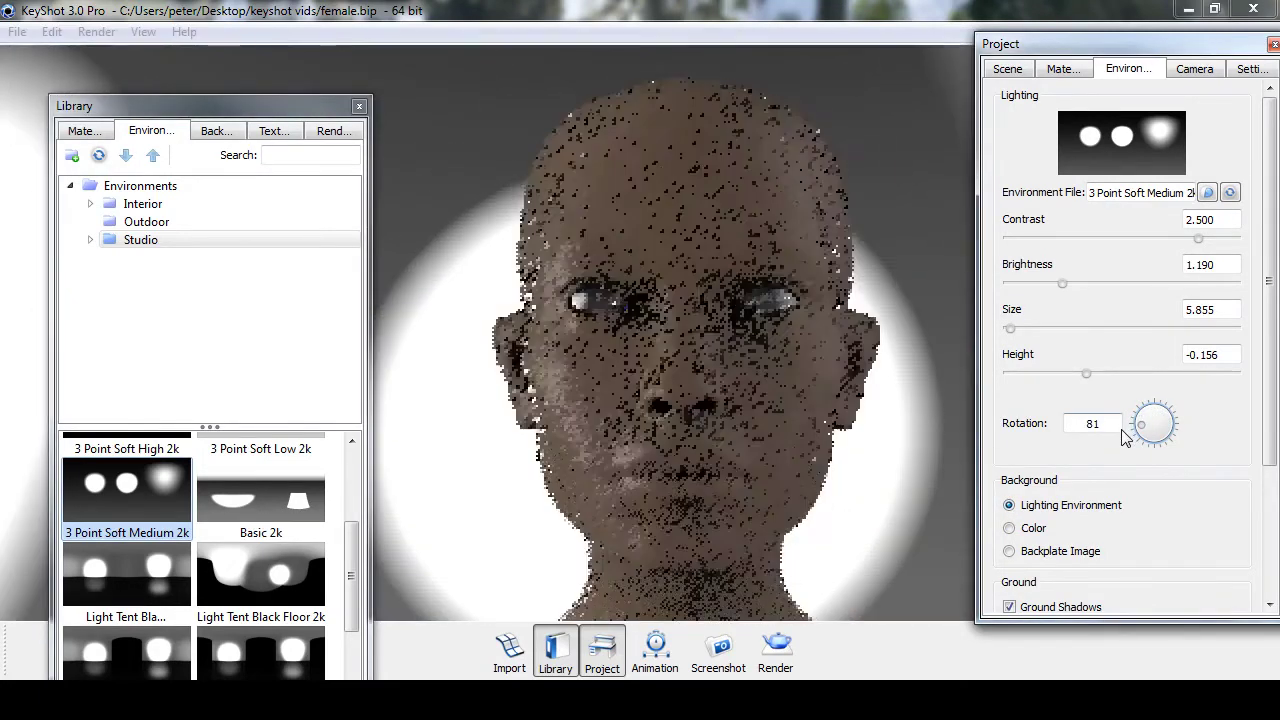
left_click_drag(1077, 285, 1129, 284)
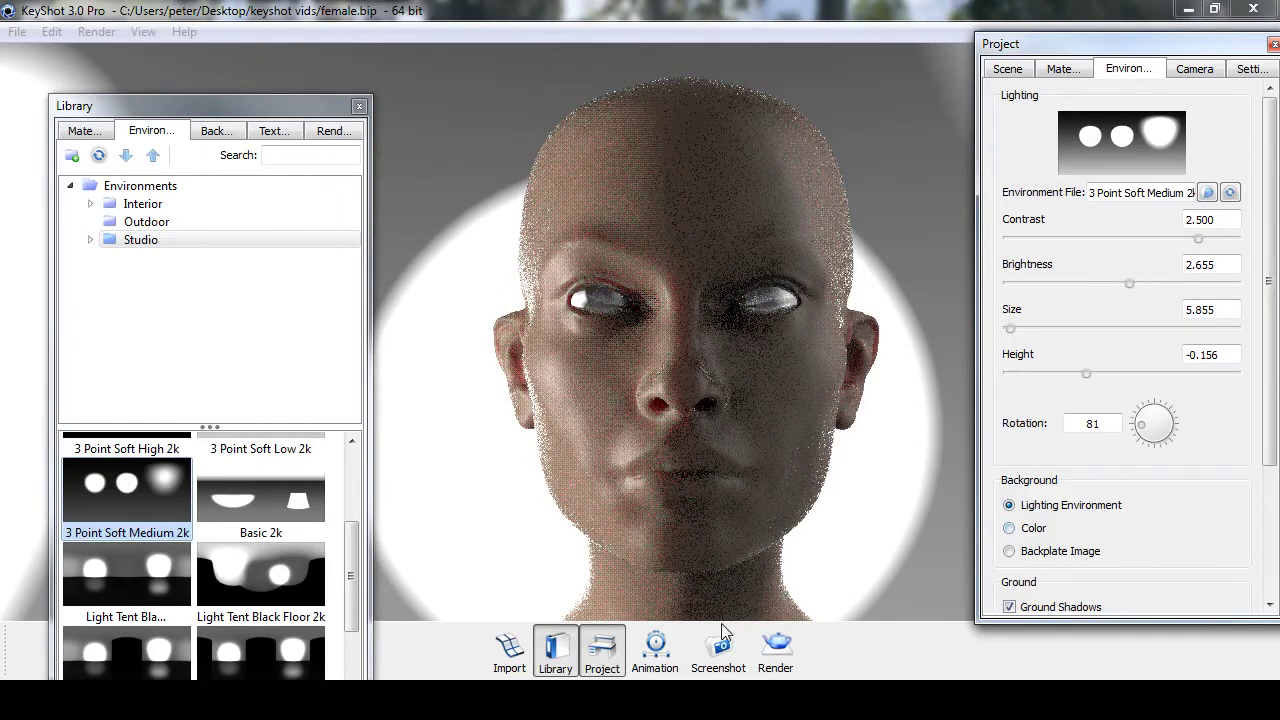
- Render the relit head as the 800 x 361 JPEG still image female.316.jpg and close the render windows
left_click(775, 648)
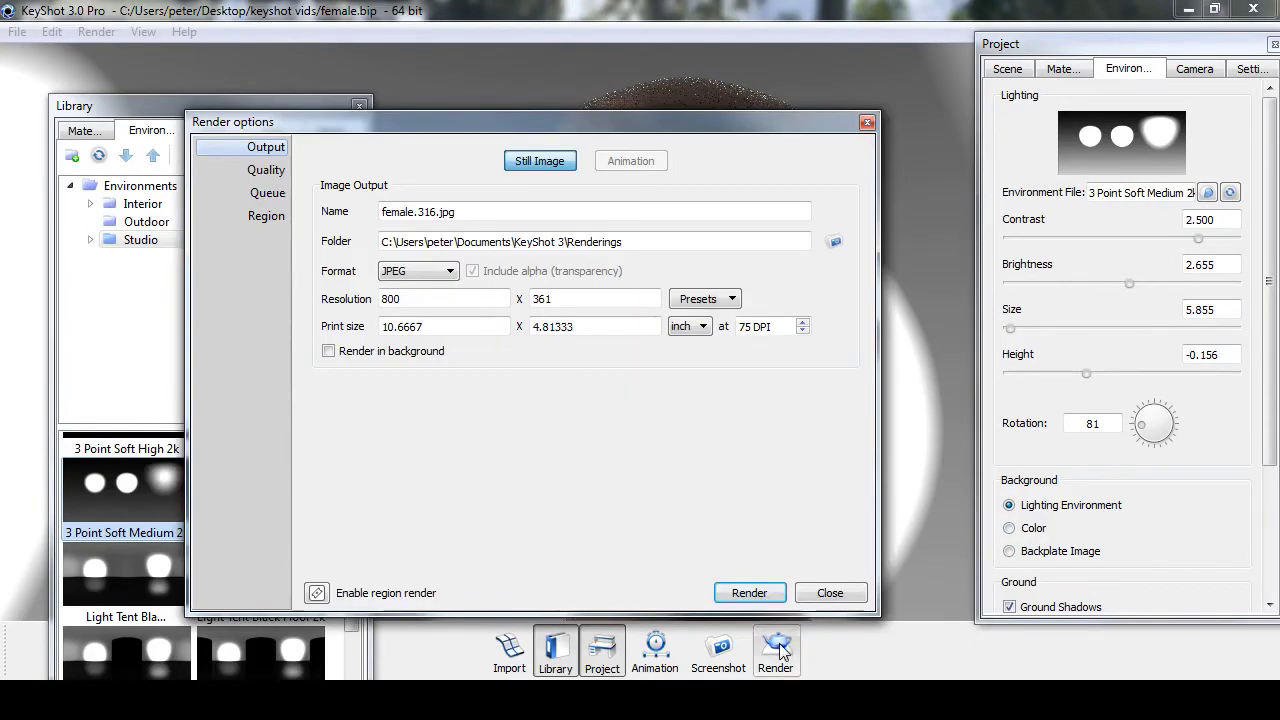
left_click(750, 593)
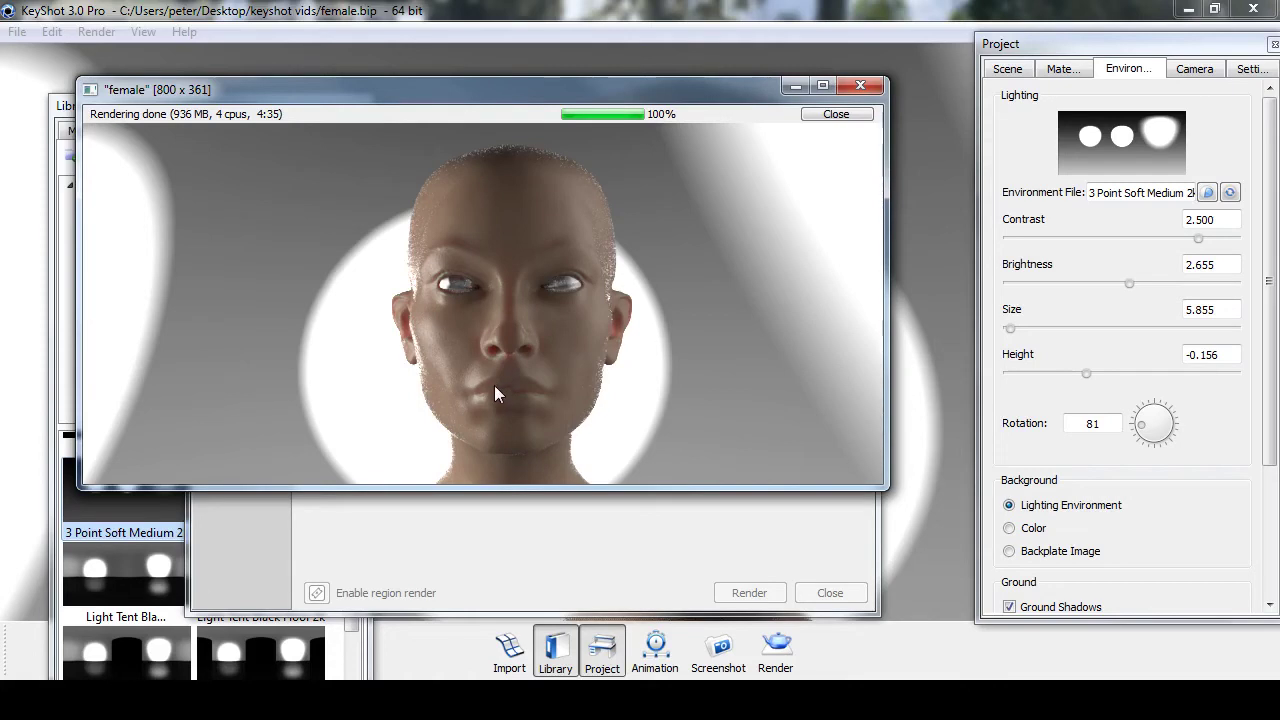
key("Escape")
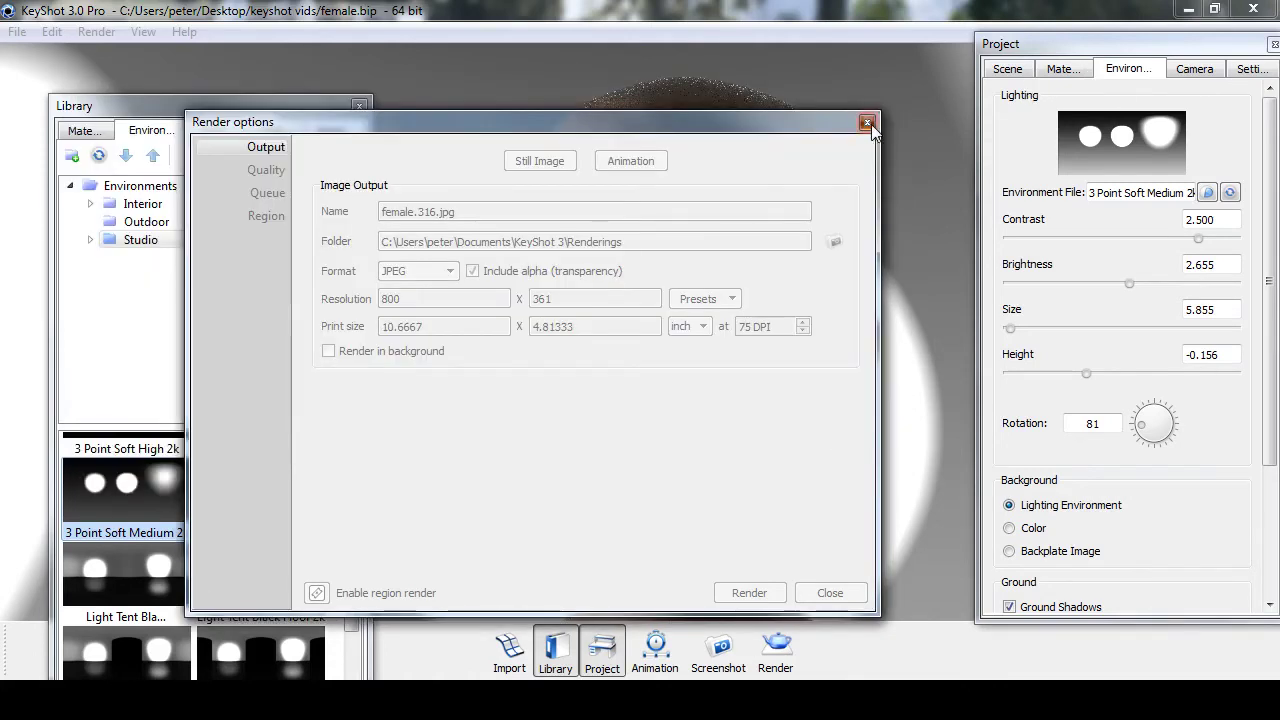
left_click_drag(651, 114, 712, 84)
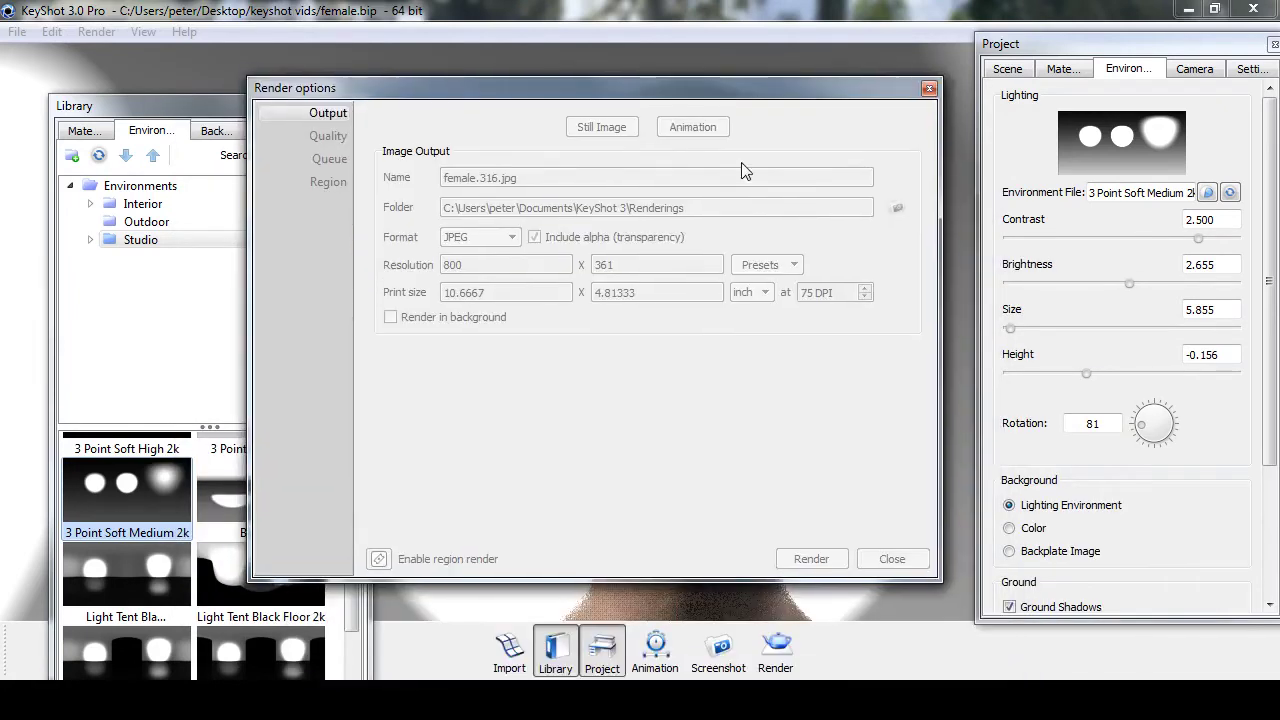
left_click(928, 91)
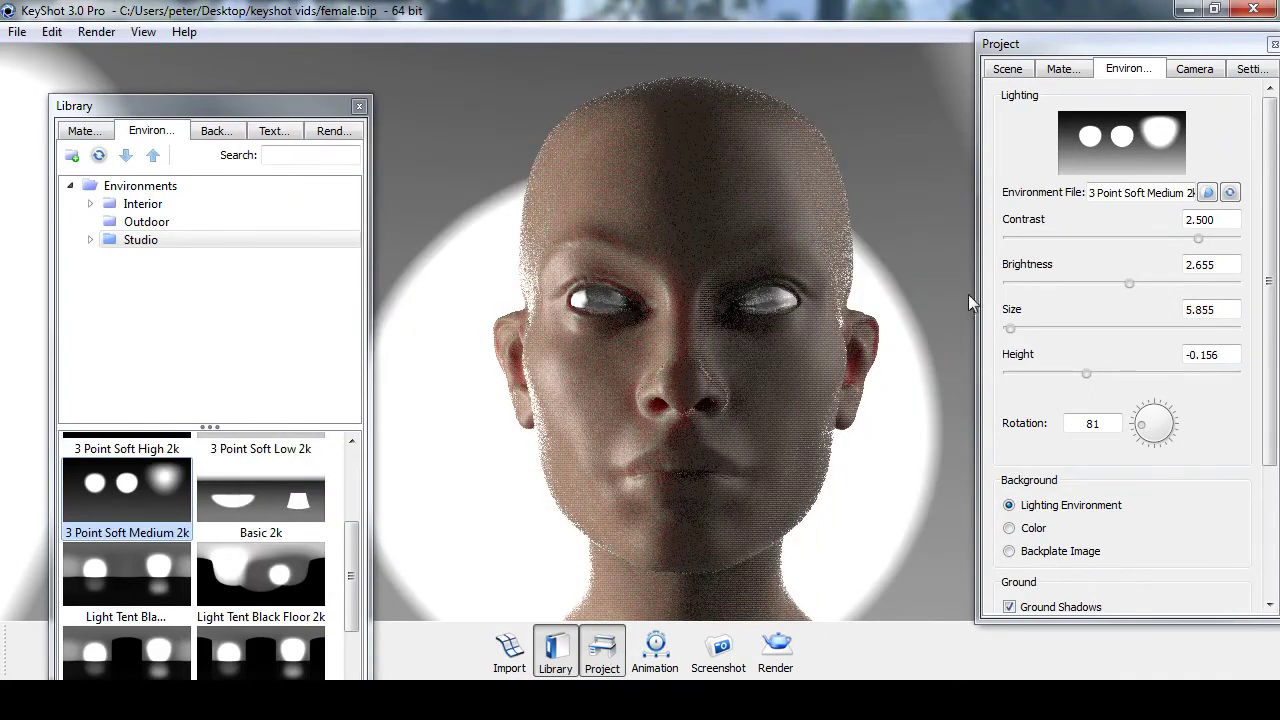
- Enlarge the library window and apply the White Wax material from the Translucent folder to the head
left_click(1061, 69)
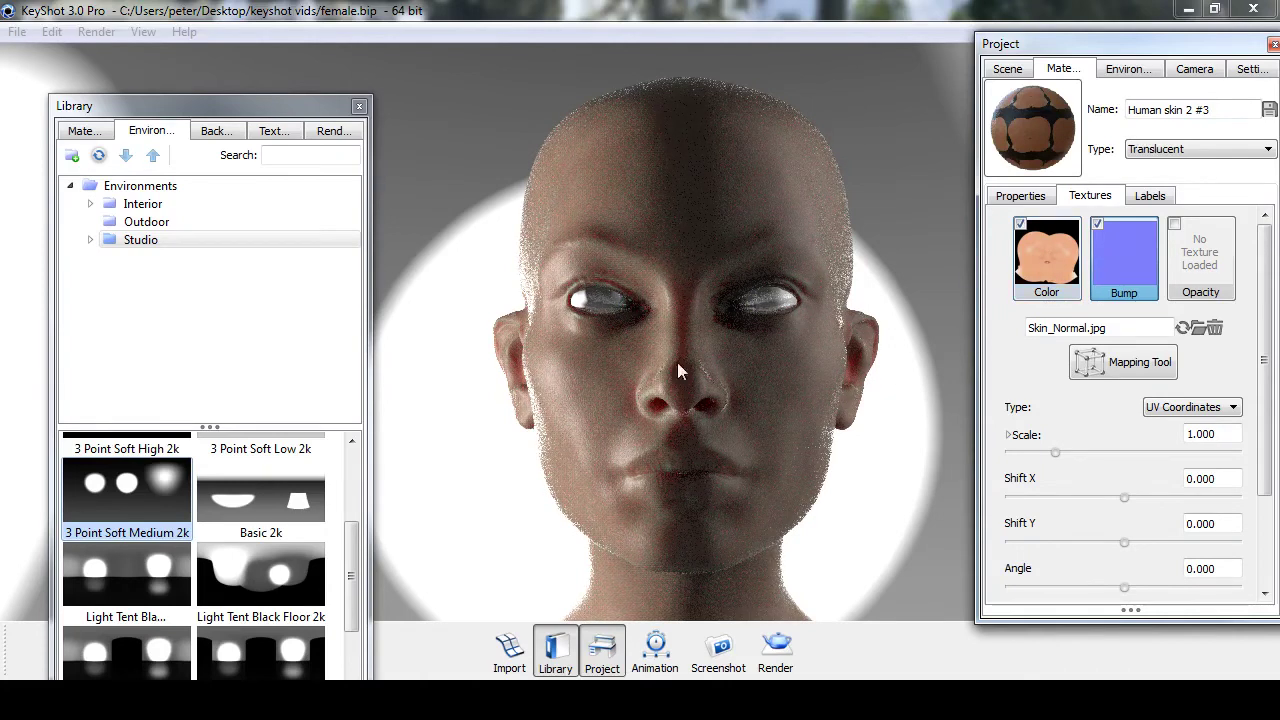
left_click(84, 130)
scroll(356, 340, "down", 1)
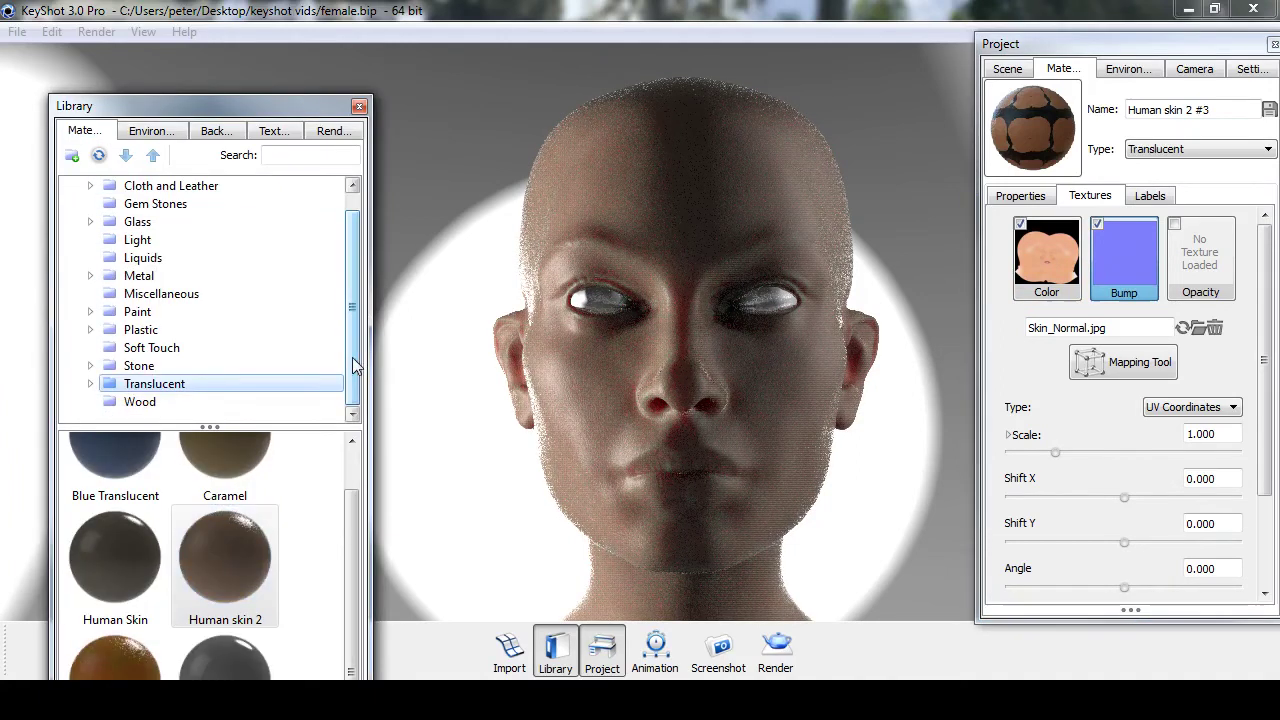
left_click_drag(354, 557, 354, 626)
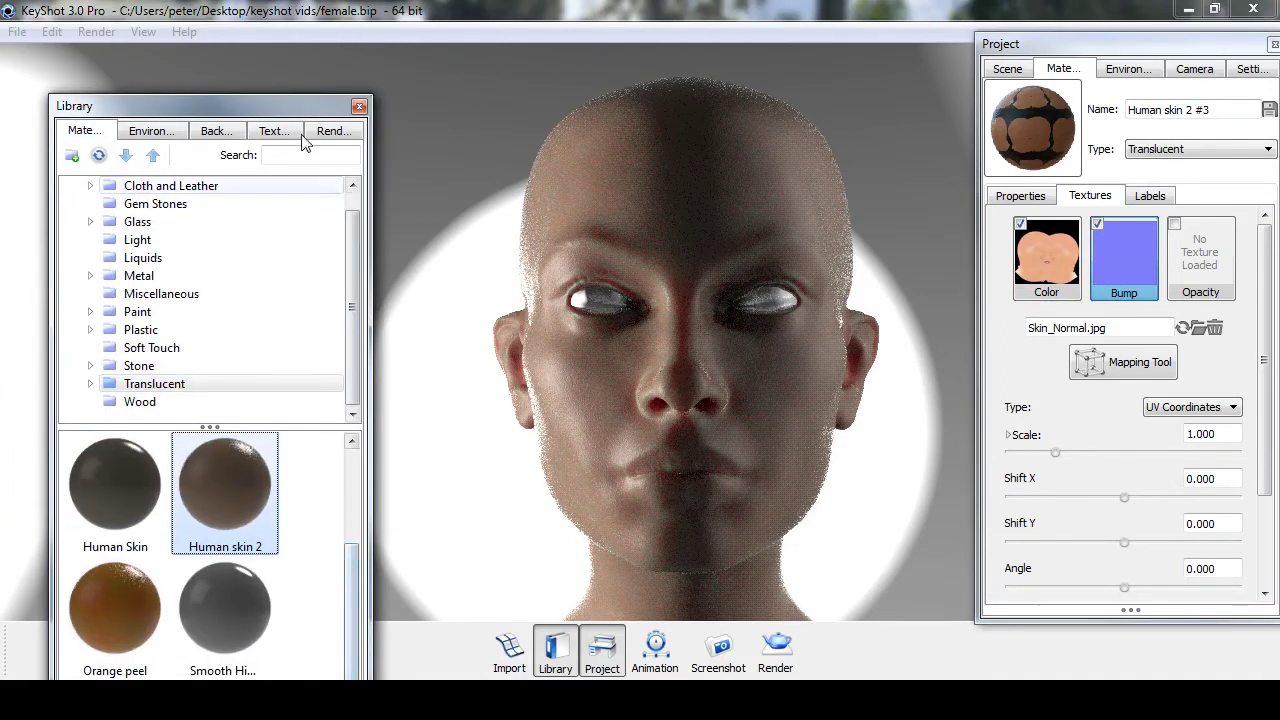
left_click_drag(293, 110, 299, 15)
left_click_drag(380, 360, 734, 432)
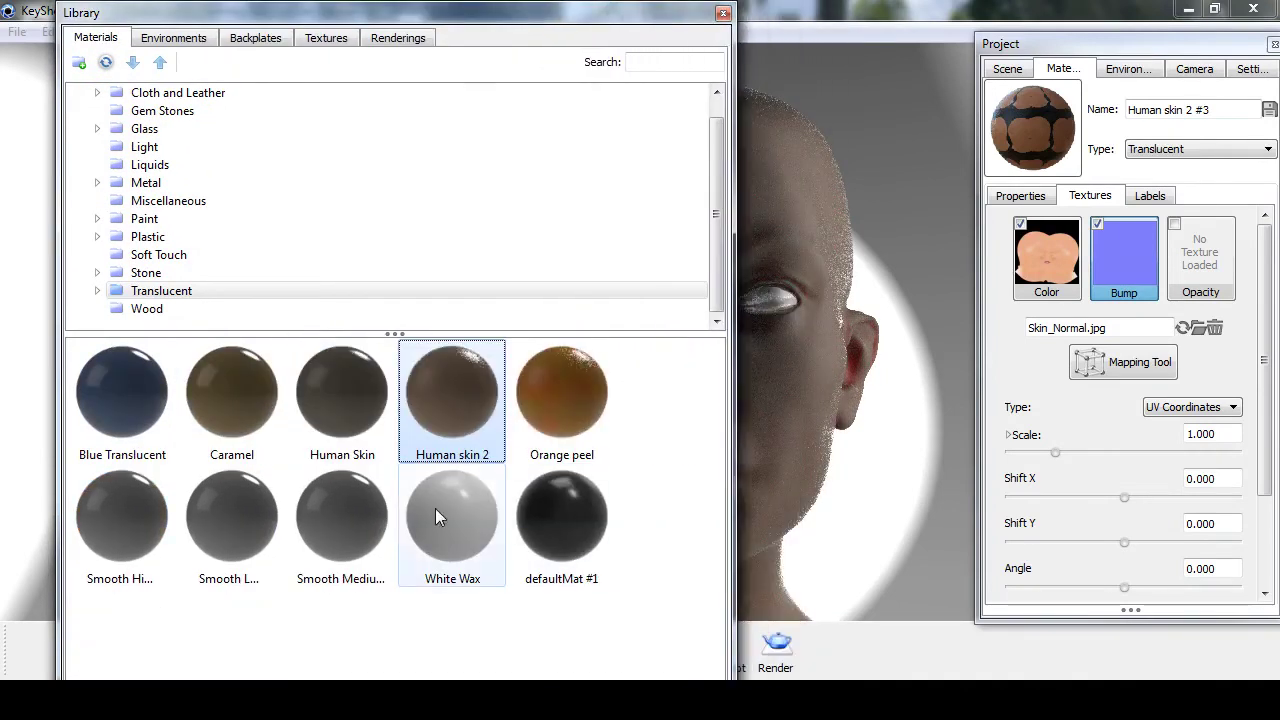
left_click_drag(450, 518, 782, 444)
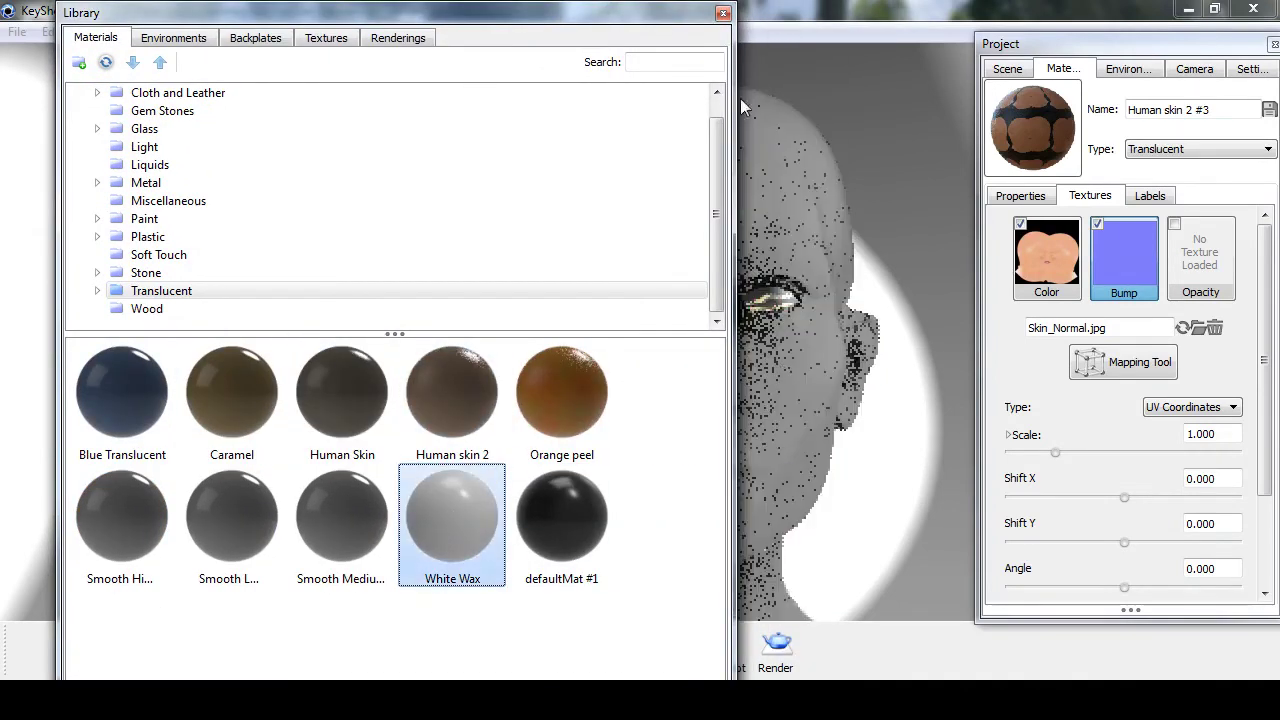
- Close the library and try to load female head qremesh_1-TM_u0_v0 as the head's color texture
left_click(723, 13)
left_click(1056, 265)
double_click(1055, 264)
left_click(473, 303)
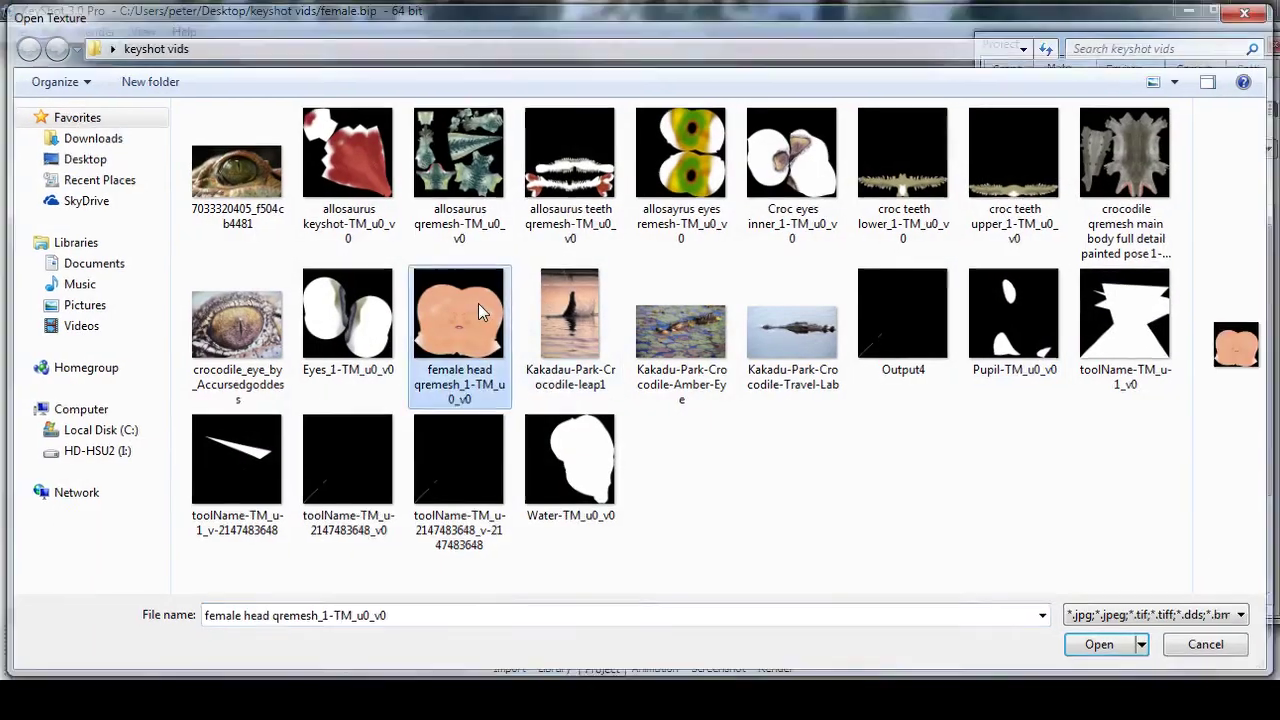
double_click(478, 305)
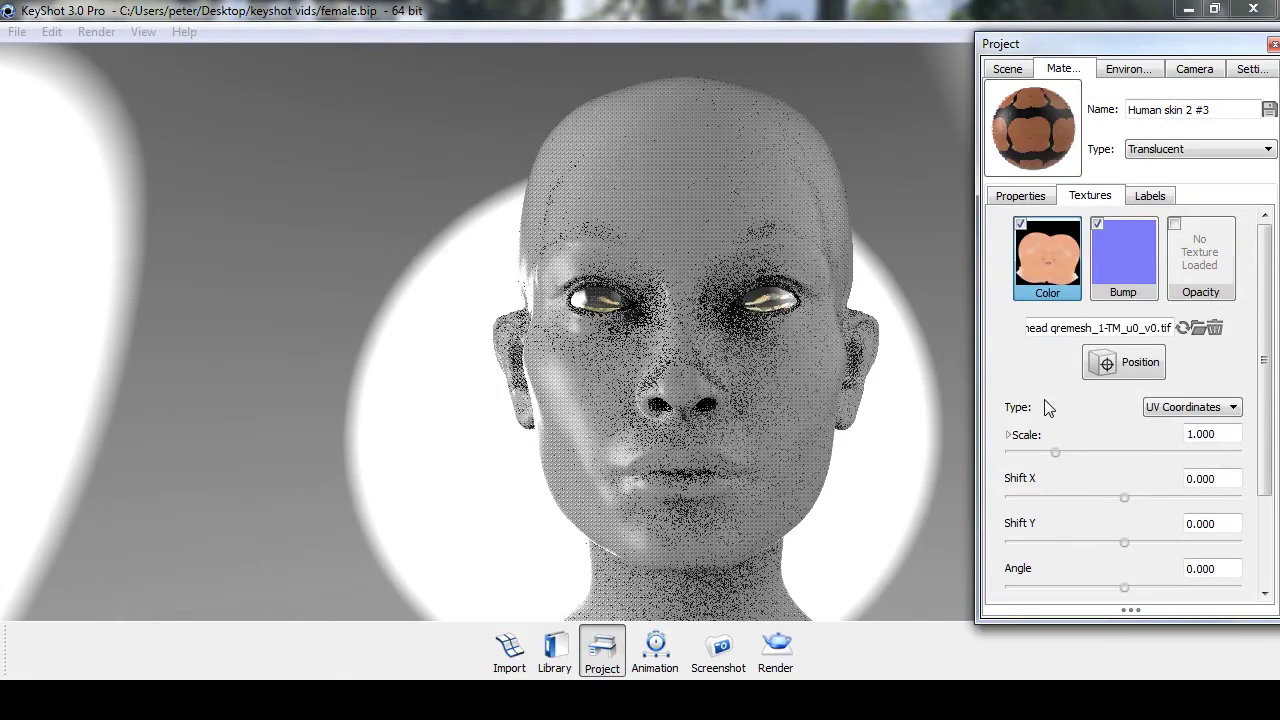
- Turn the head to a three-quarter view and load female head qremesh_1-TM_u0_v0 as the White Wax material's color texture
left_click_drag(935, 440, 873, 454)
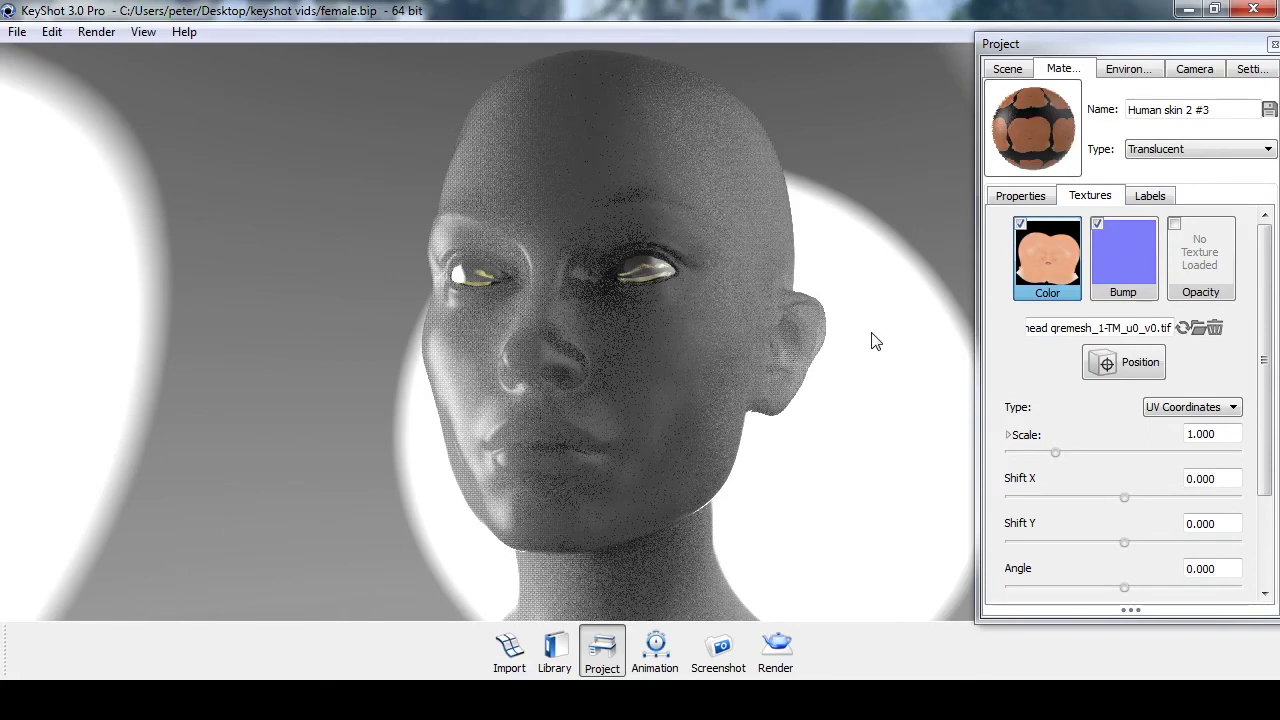
key("ctrl+z")
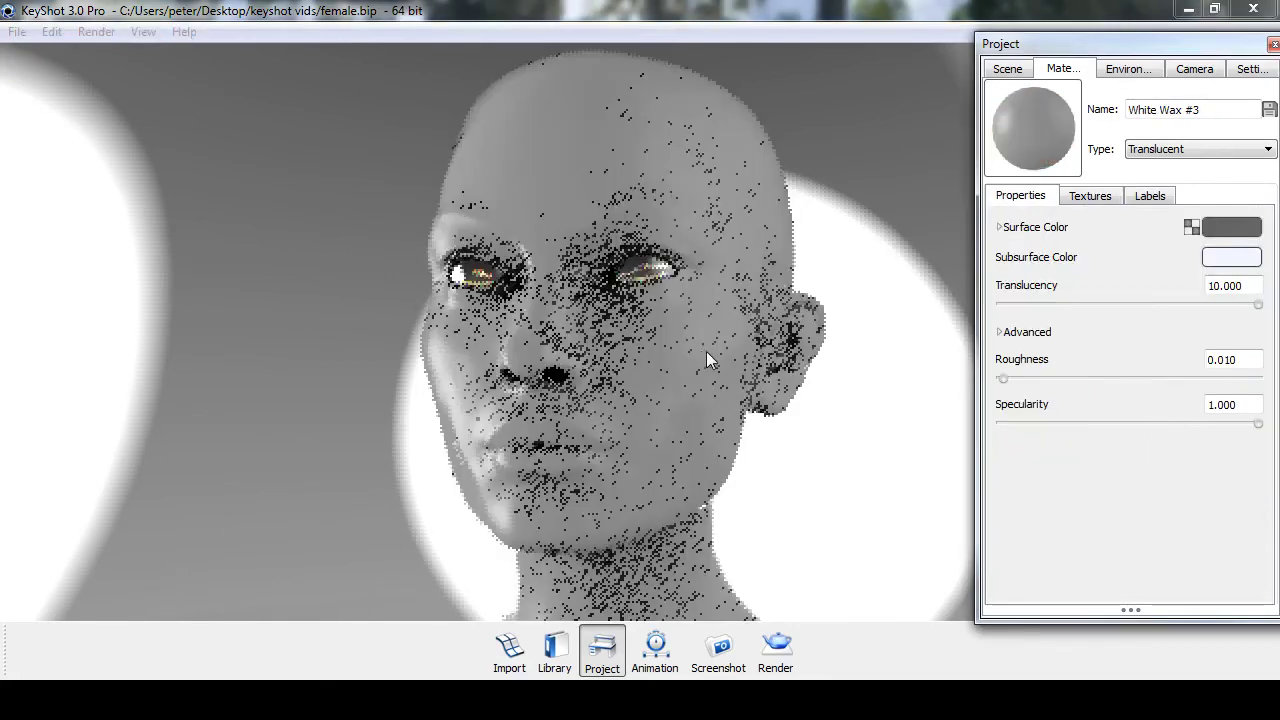
left_click(1087, 197)
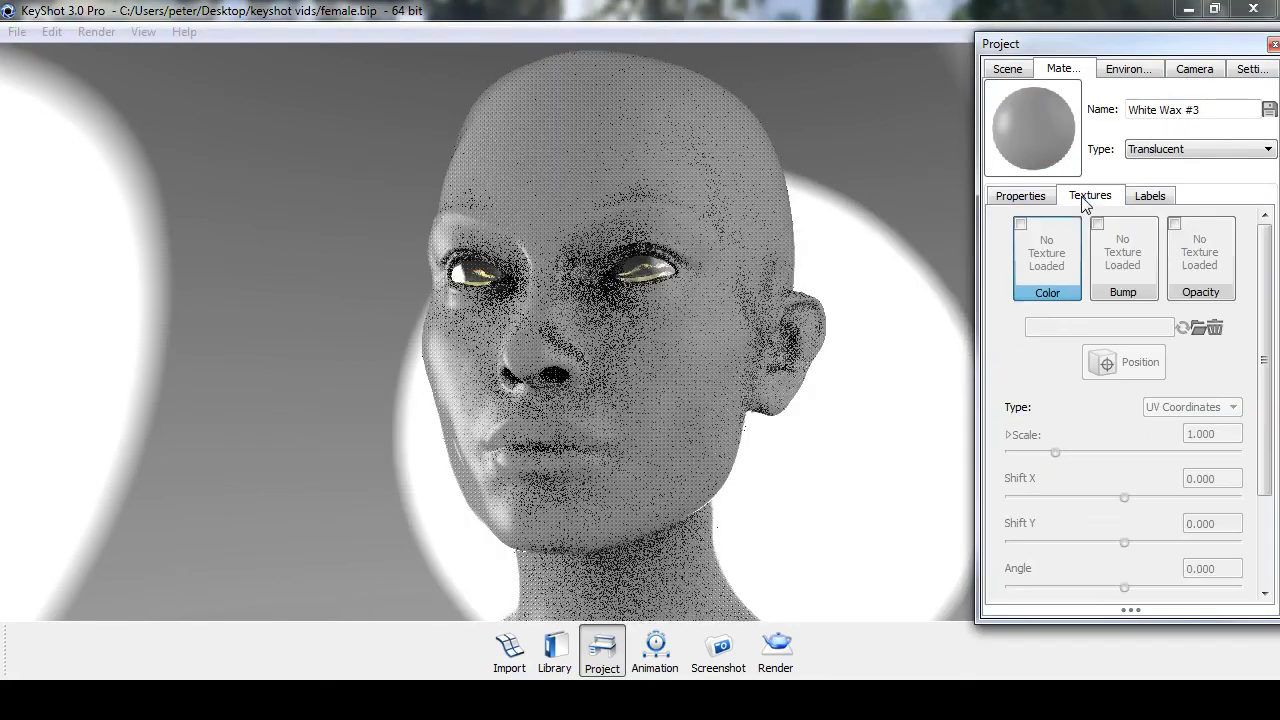
double_click(1043, 262)
double_click(427, 312)
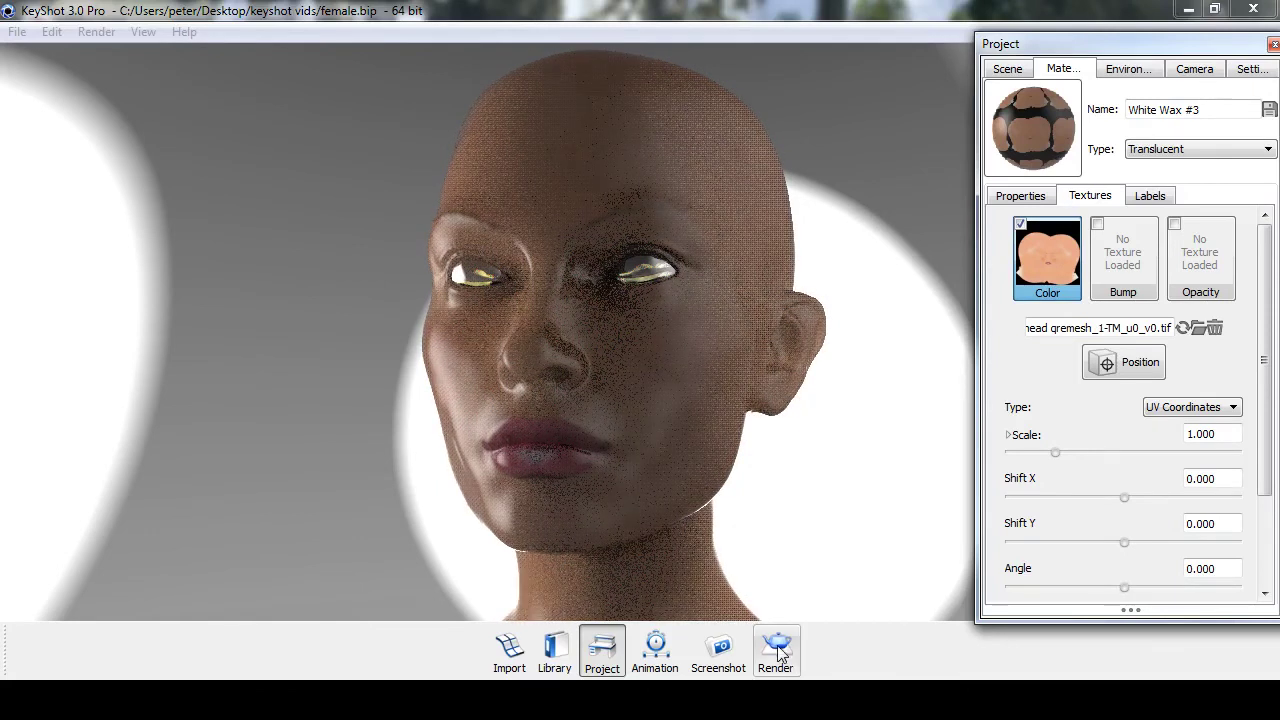
left_click(1099, 225)
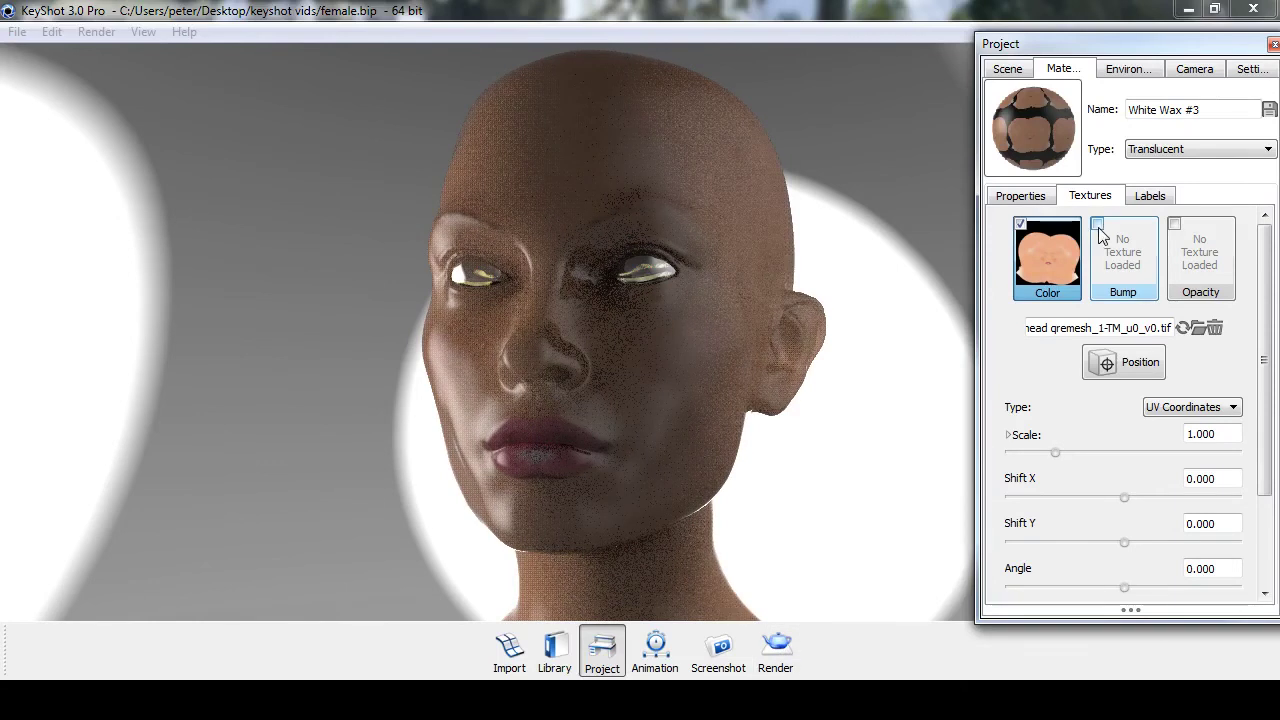
- Render the textured White Wax head as an 800 x 361 JPEG still image and close the render windows
left_click(779, 650)
left_click(811, 559)
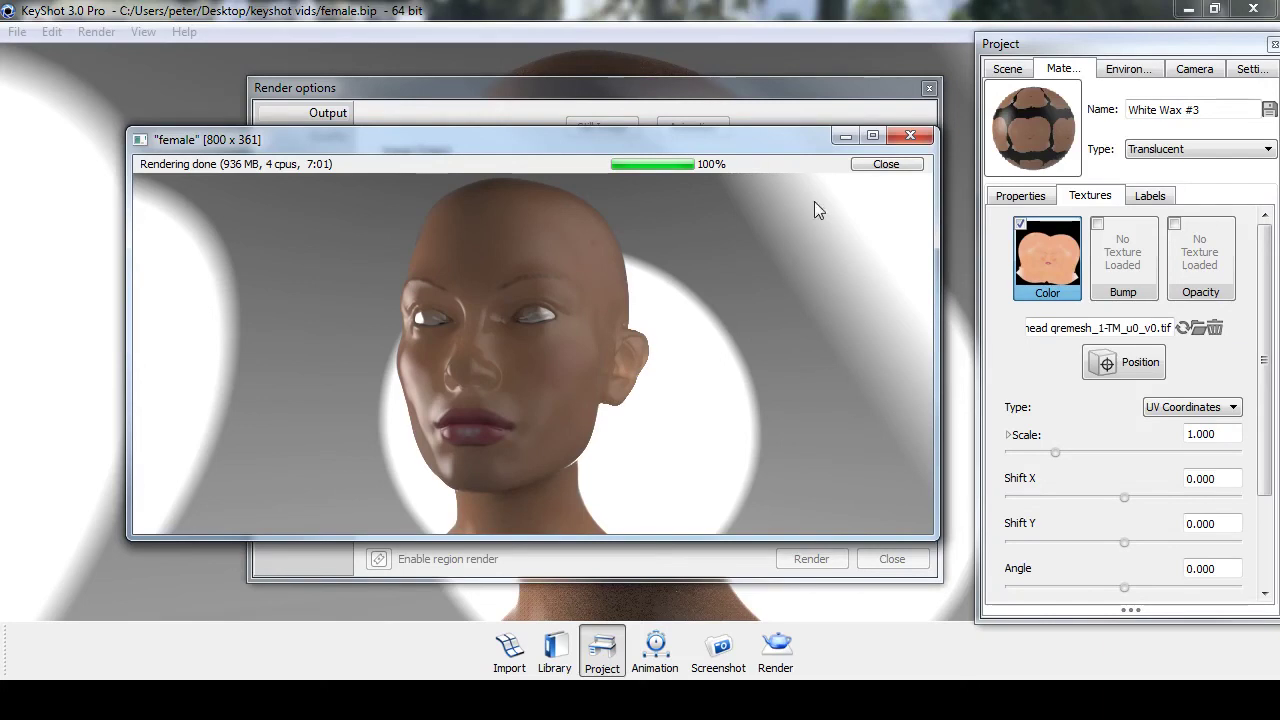
left_click(883, 167)
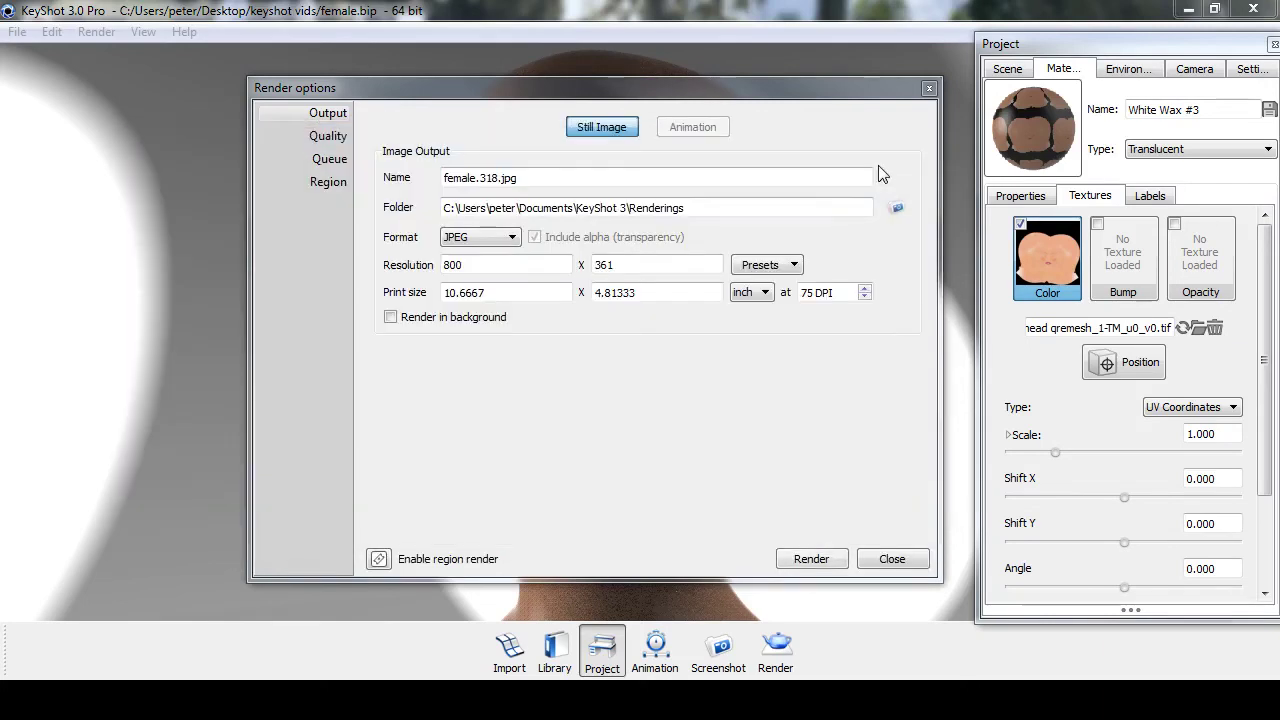
left_click(886, 563)
- Try several Miscellaneous library materials on the head, including Rubber, and finish with the green X-ray material
left_click(555, 655)
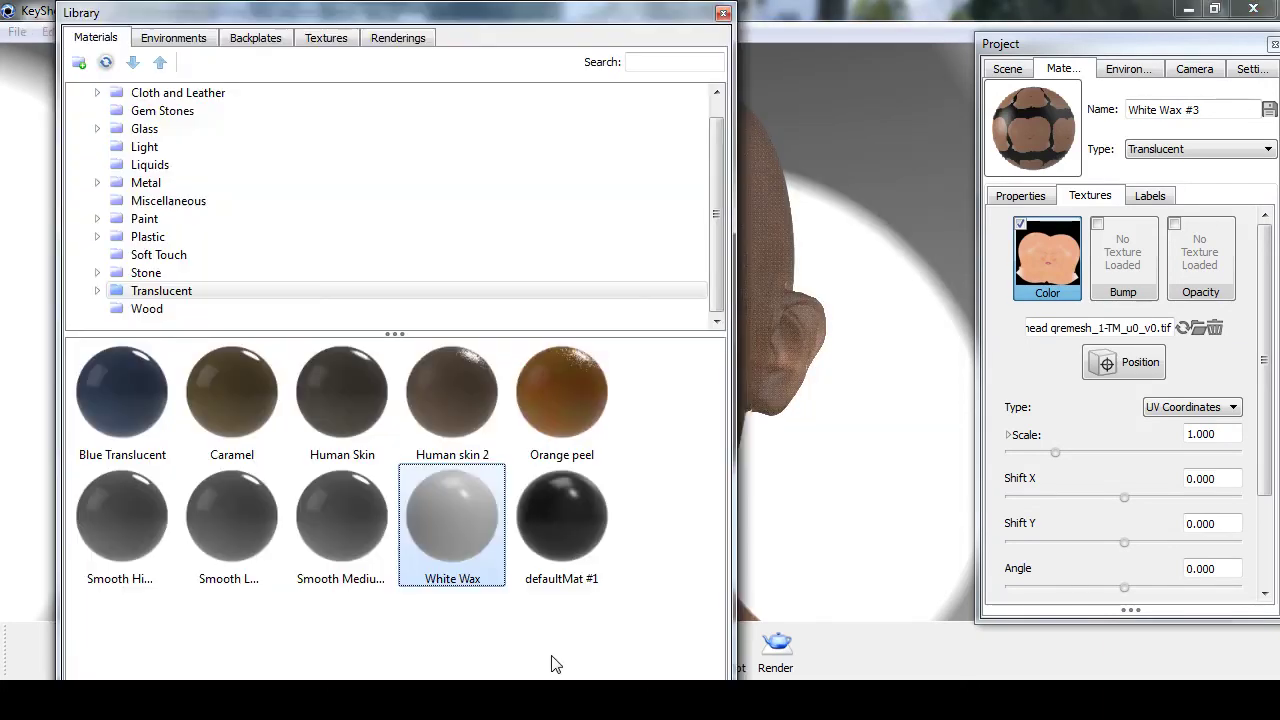
left_click_drag(735, 232, 398, 250)
mouse_move(384, 155)
left_mouse_down()
mouse_move(386, 135)
mouse_move(386, 160)
left_mouse_up()
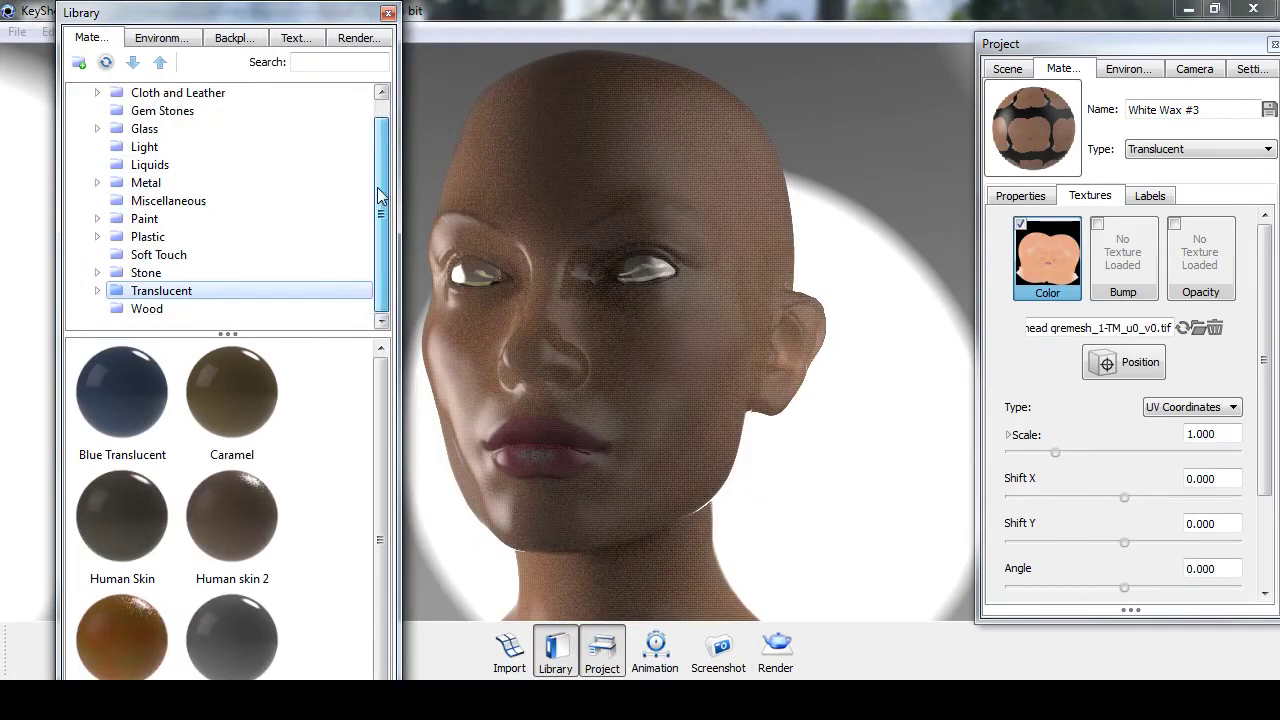
left_click(172, 203)
left_click_drag(380, 434, 380, 655)
left_click_drag(255, 458, 657, 420)
left_click_drag(215, 655, 572, 534)
left_click_drag(232, 565, 568, 420)
left_click_drag(122, 445, 519, 434)
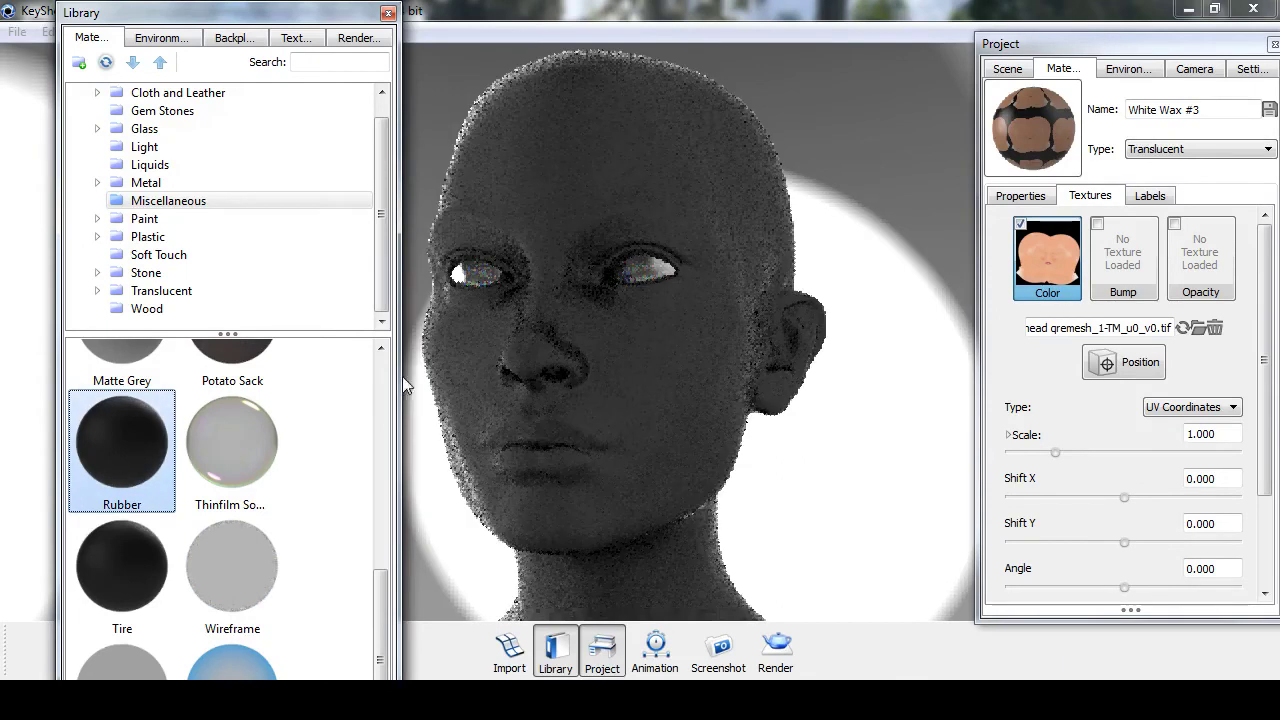
scroll(385, 627, "down", 3)
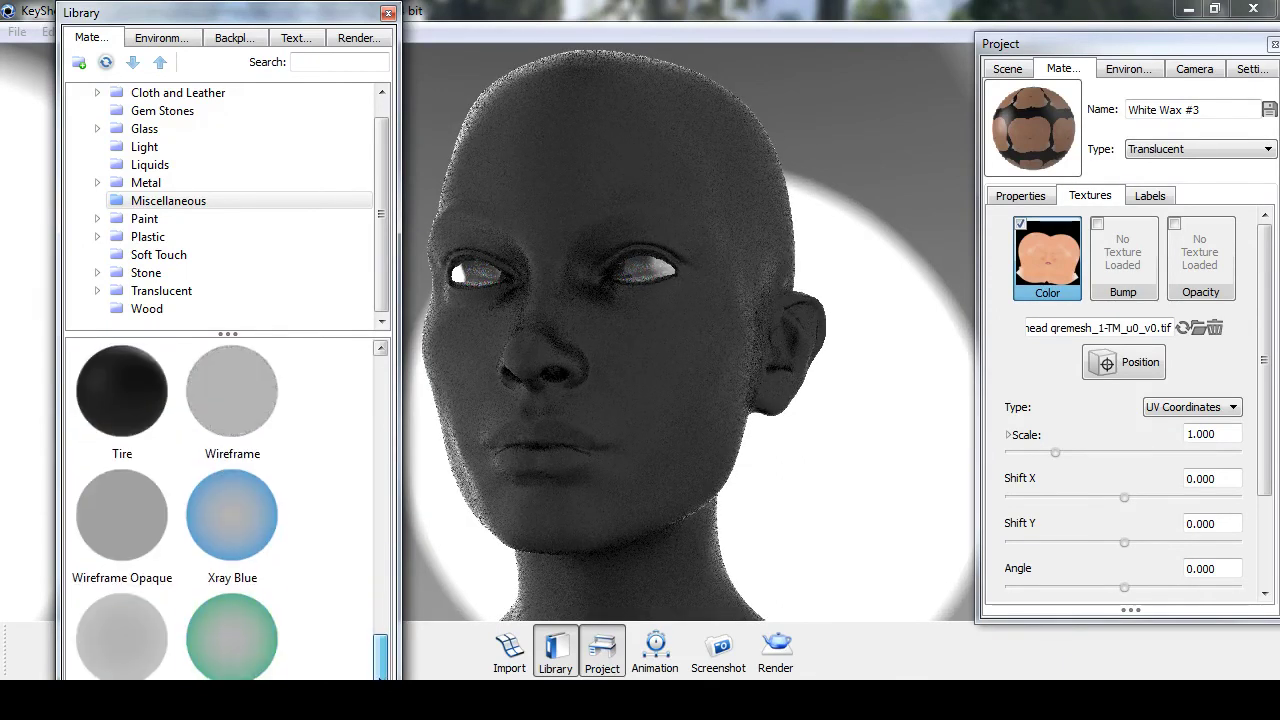
left_click_drag(555, 563, 837, 540)
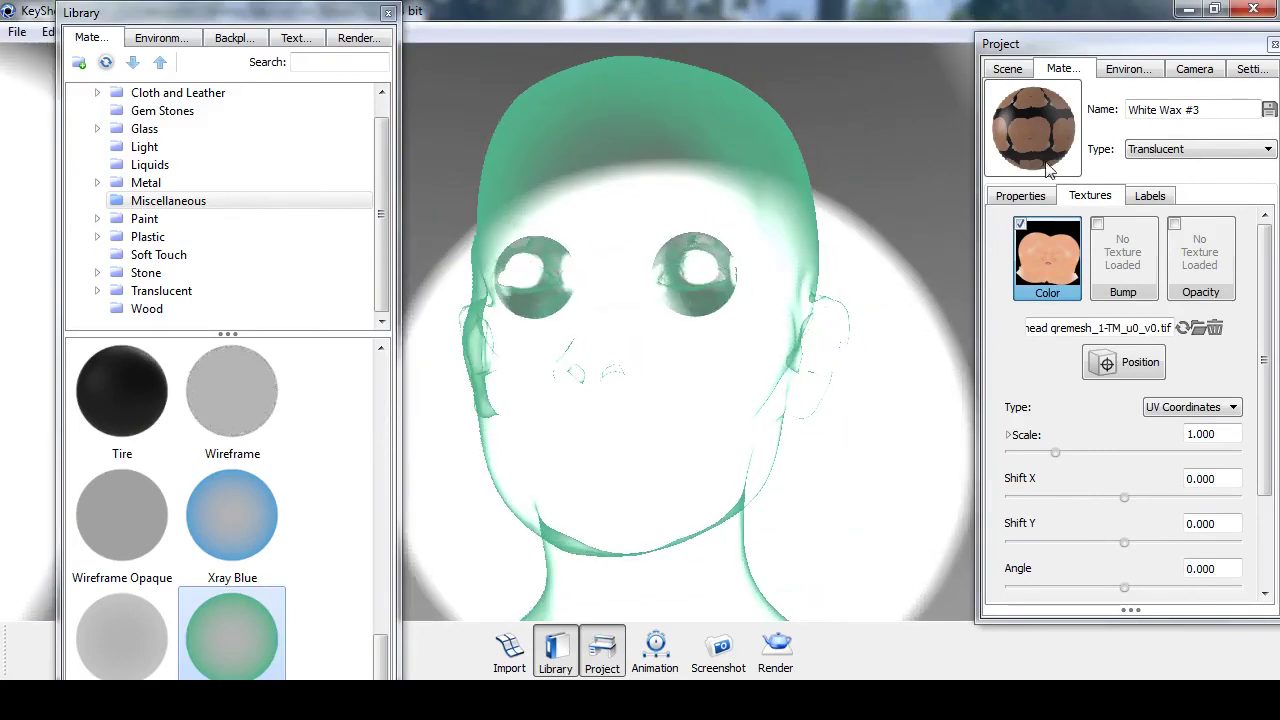
- Bring up the free camera's depth of field settings
left_click(1199, 69)
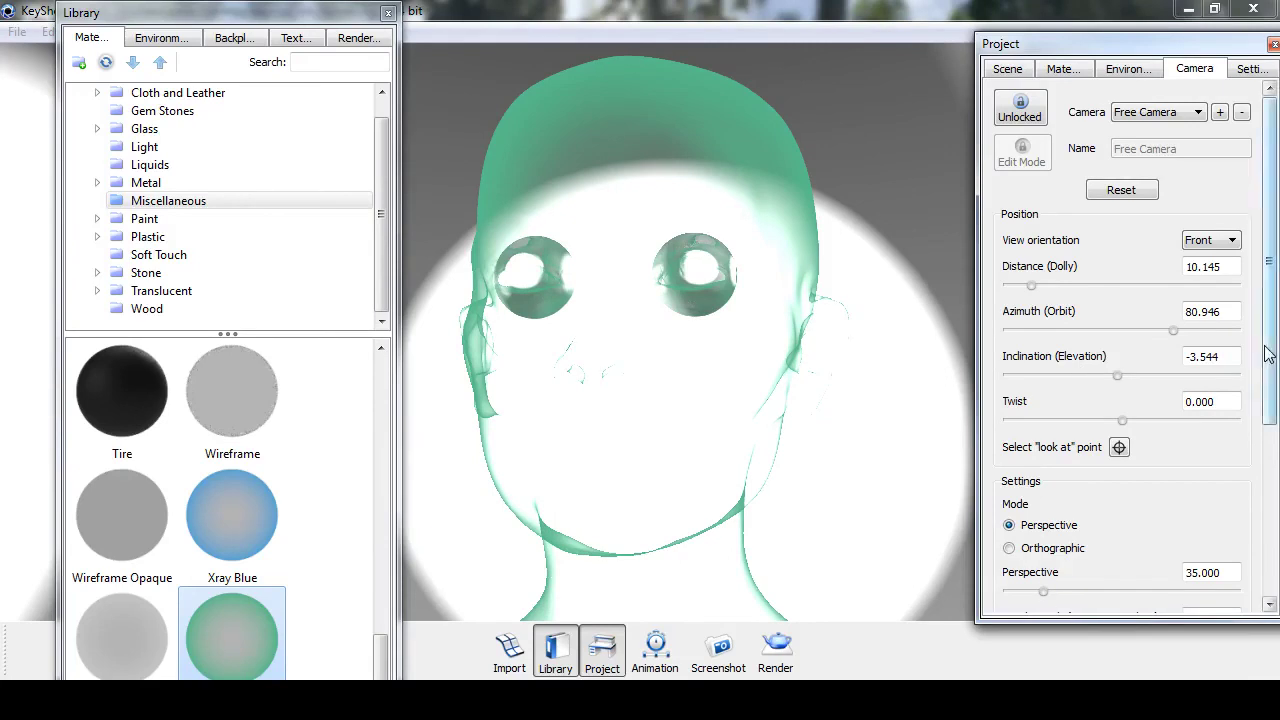
left_click_drag(1266, 356, 1274, 567)
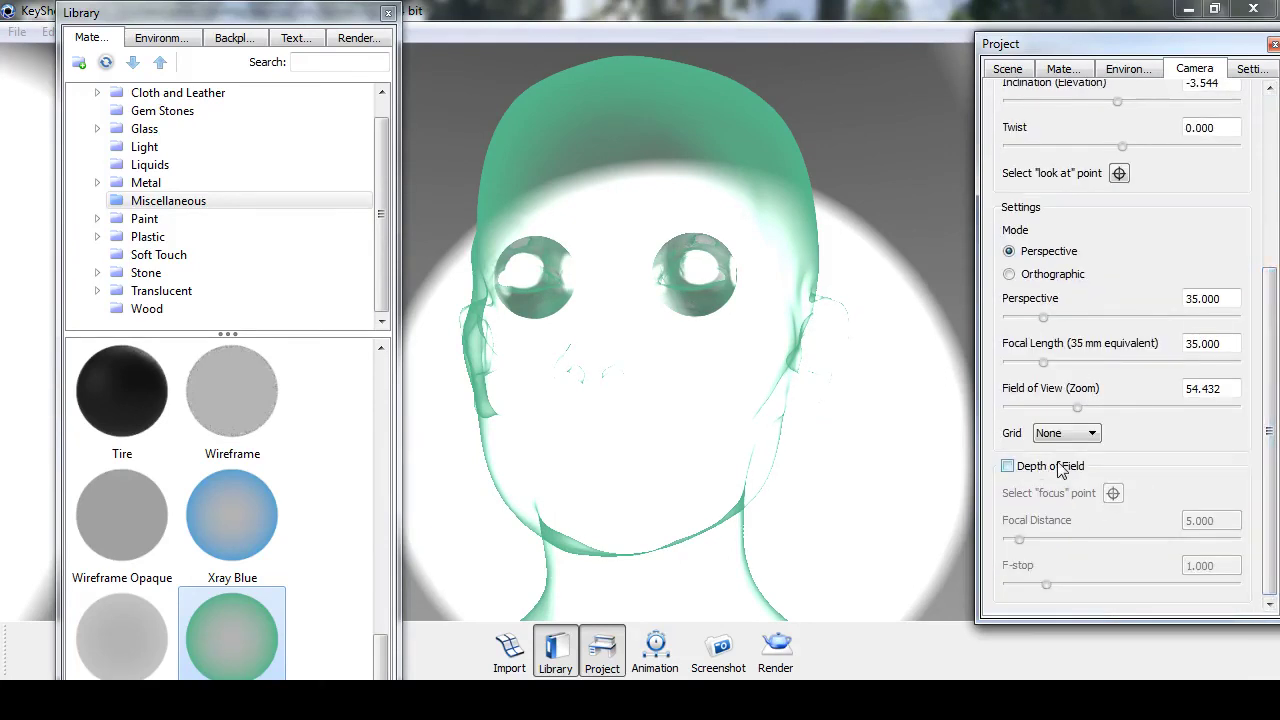